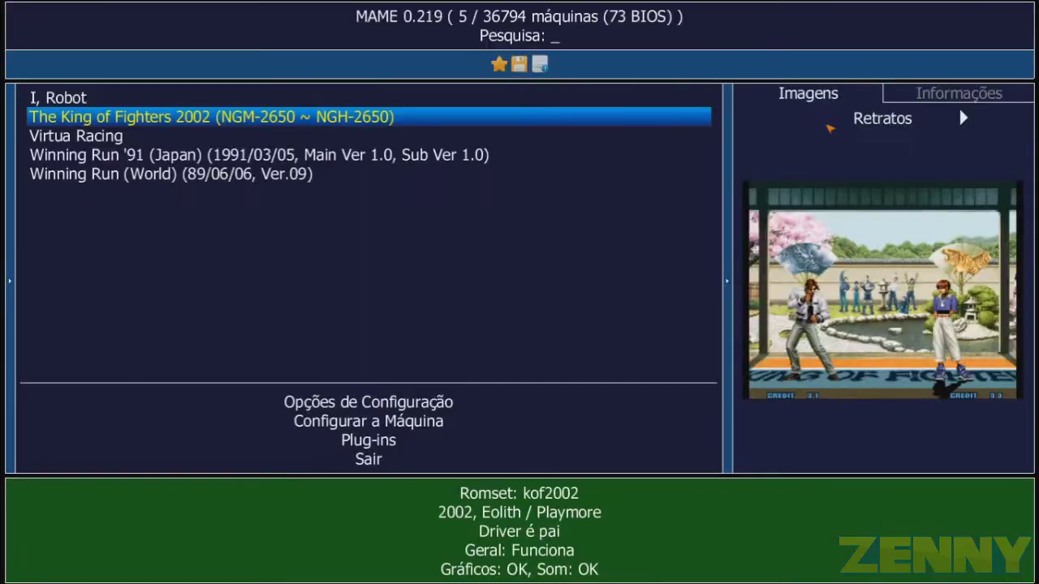
Try to launch The King of Fighters 2002 and Virtua Racing from the machine list.
key("Return")
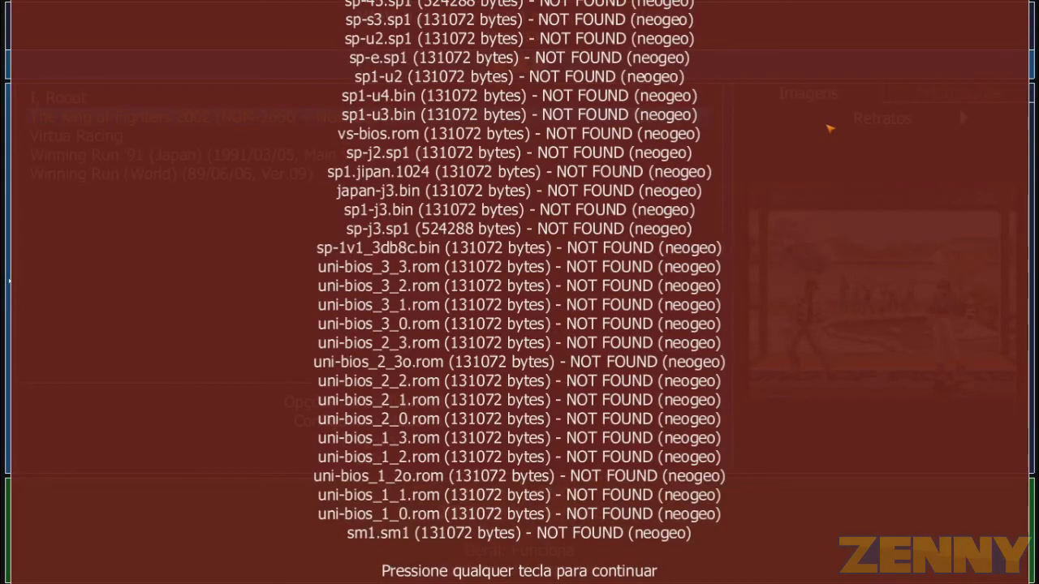
key("Return")
key("Down")
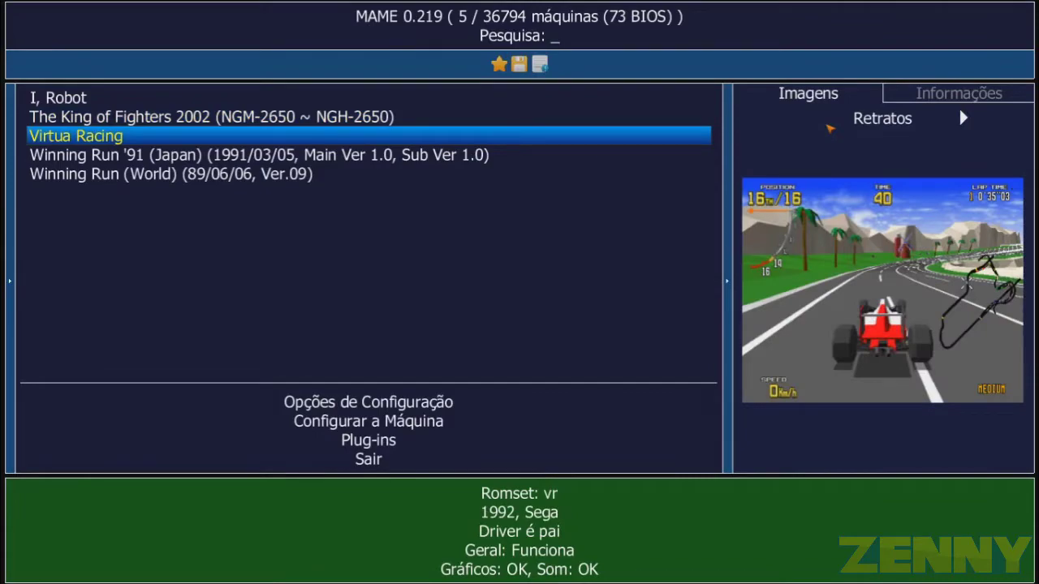
key("Return")
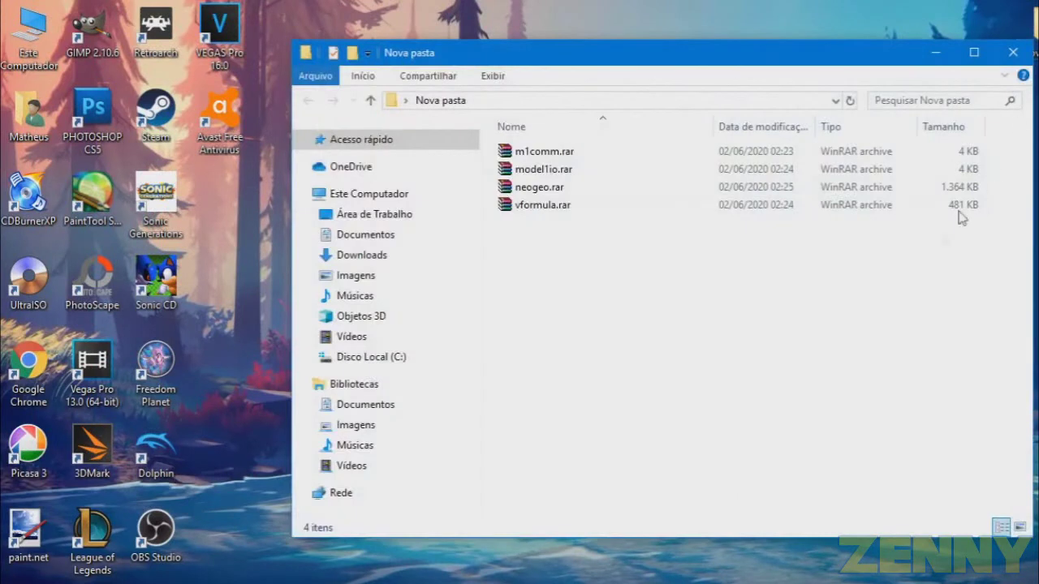
Open neogeo.rar, examine the ROM files in its neogeo folder, and close the archive.
left_click(546, 192)
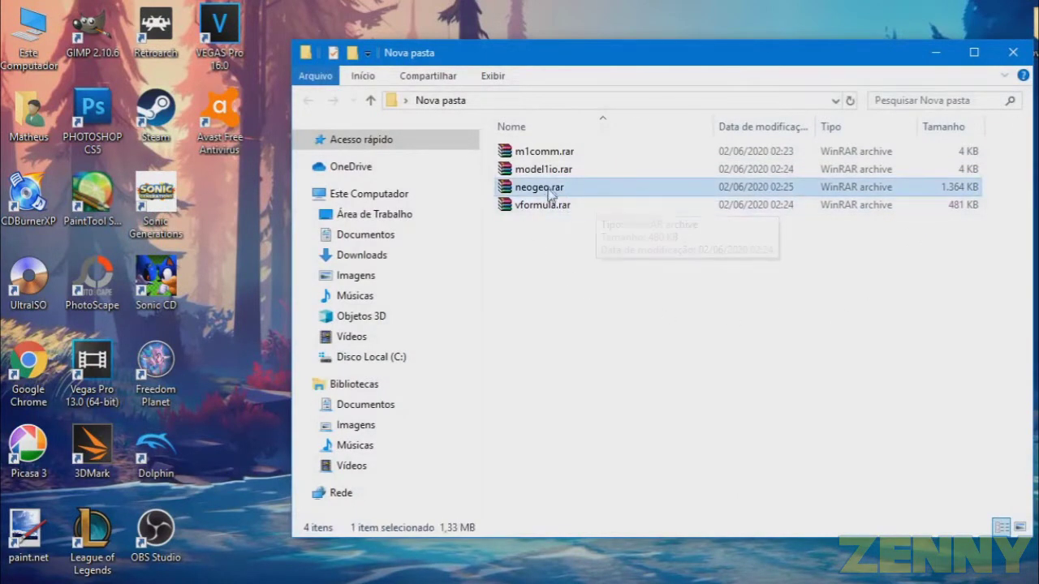
double_click(549, 194)
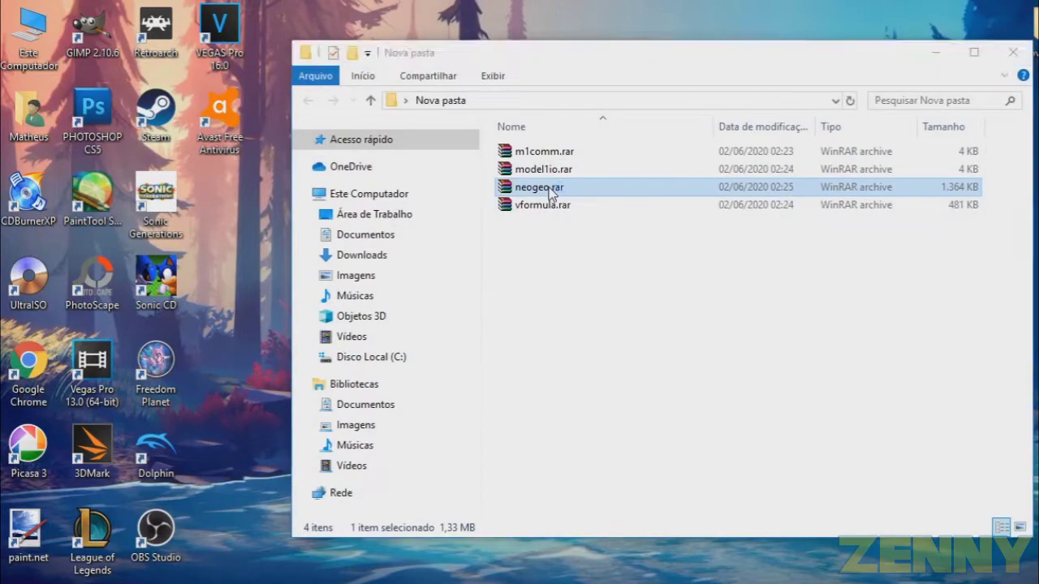
left_click(901, 41)
double_click(348, 160)
scroll(282, 195, "down", 2)
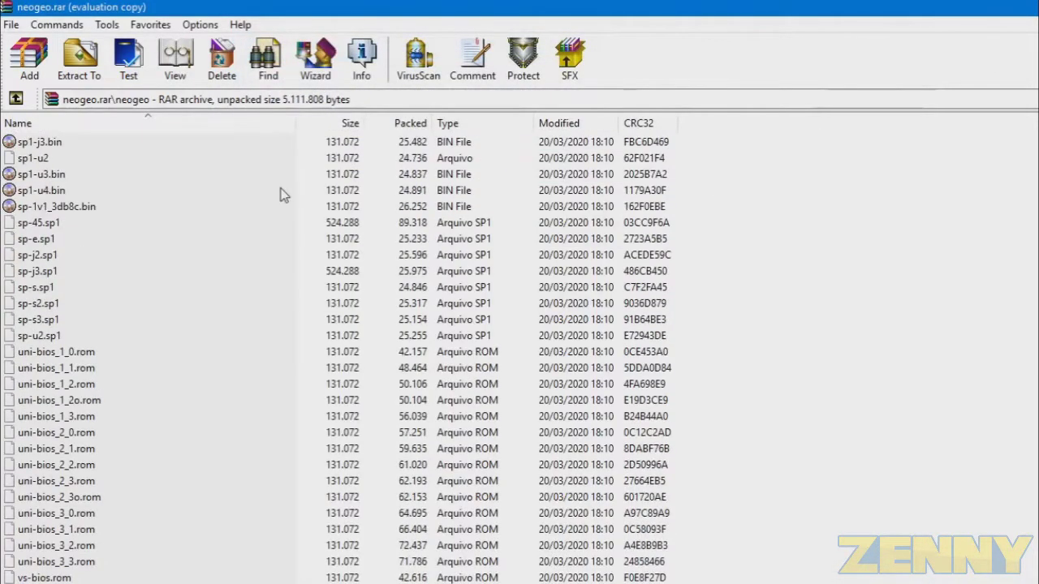
scroll(283, 195, "up", 2)
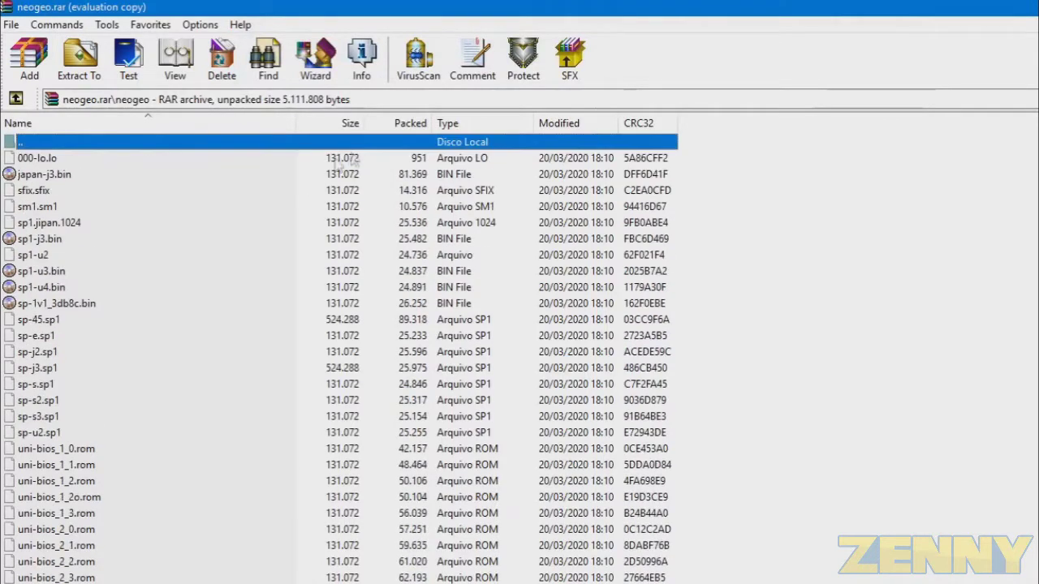
key("super+Down")
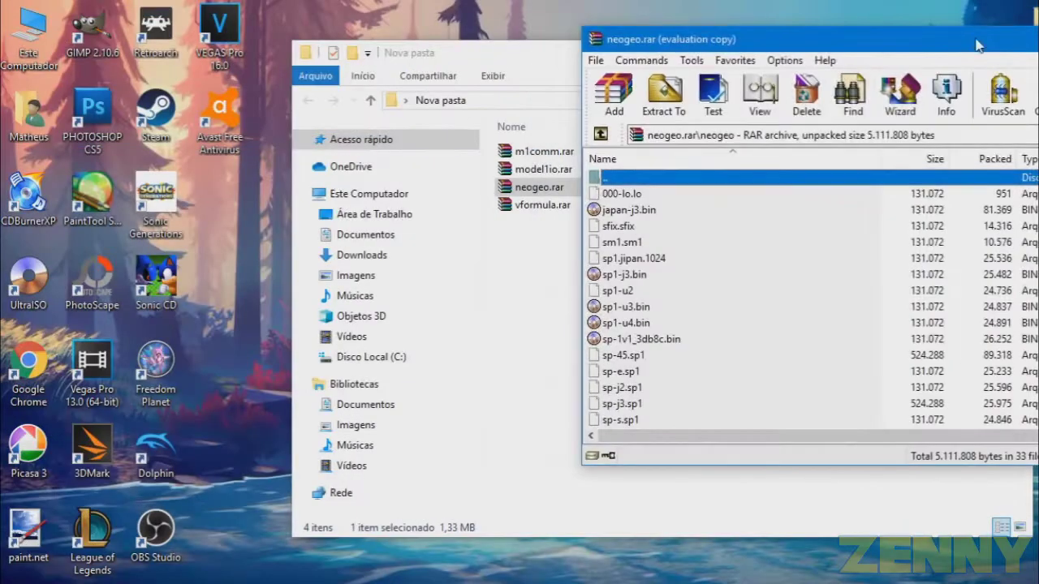
left_click_drag(978, 46, 872, 47)
left_click(1024, 41)
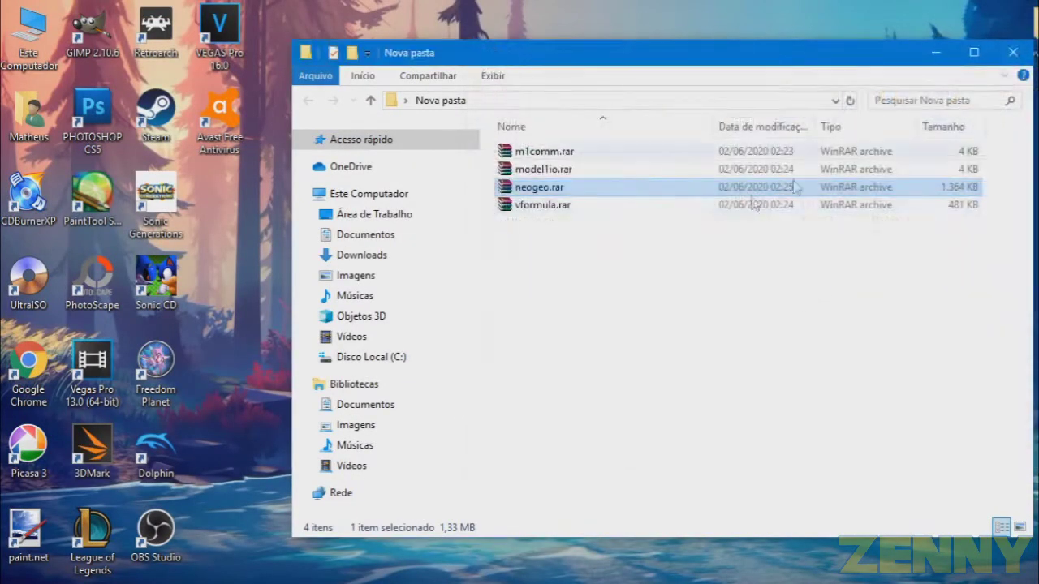
Extract neogeo.rar into its own neogeo folder inside Nova pasta.
right_click(536, 195)
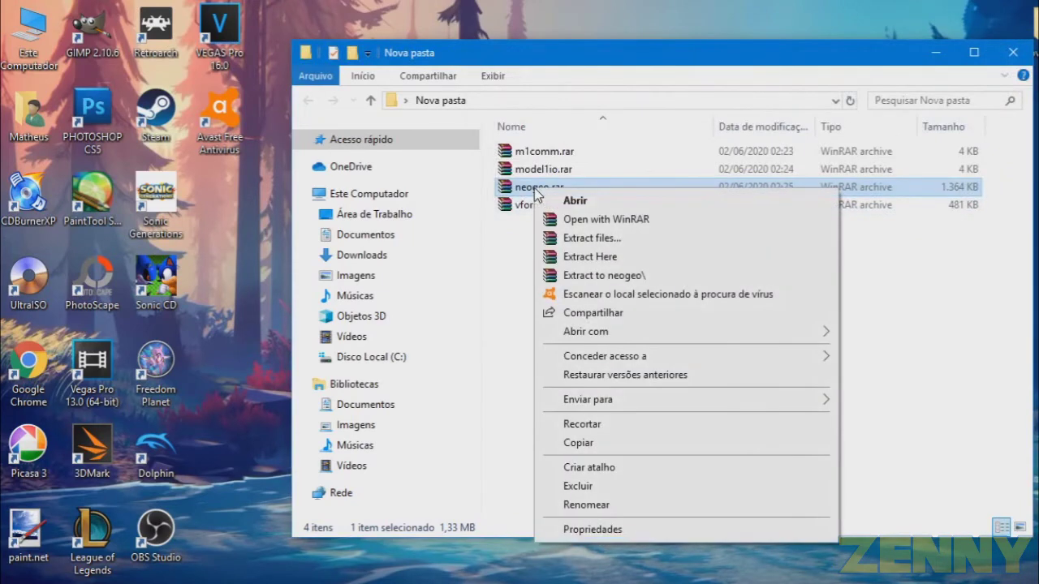
left_click(656, 278)
left_click(548, 230)
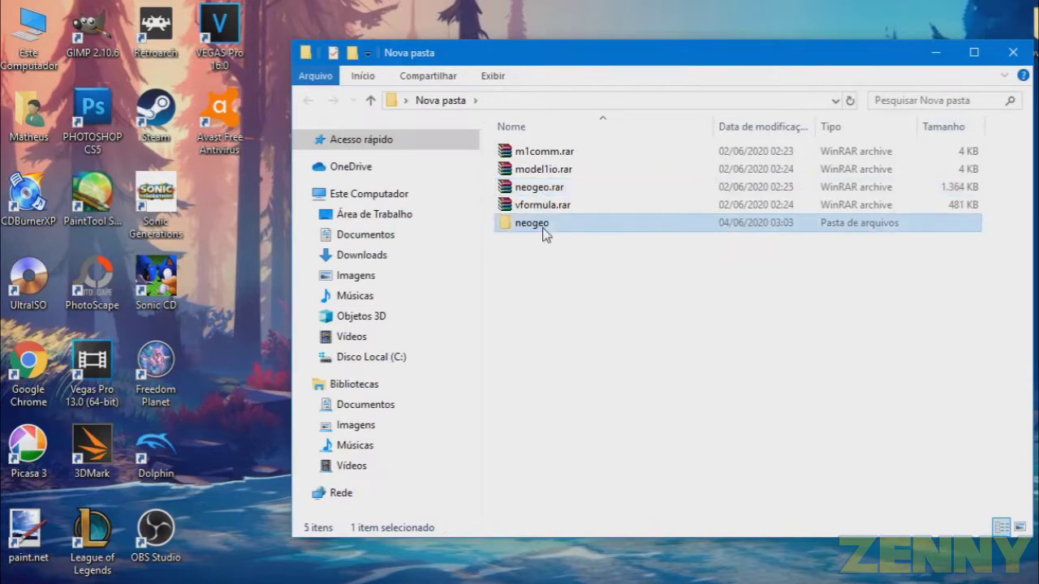
Check the ROM files in the inner neogeo folder of the extracted archive and return to its parent folder.
double_click(586, 233)
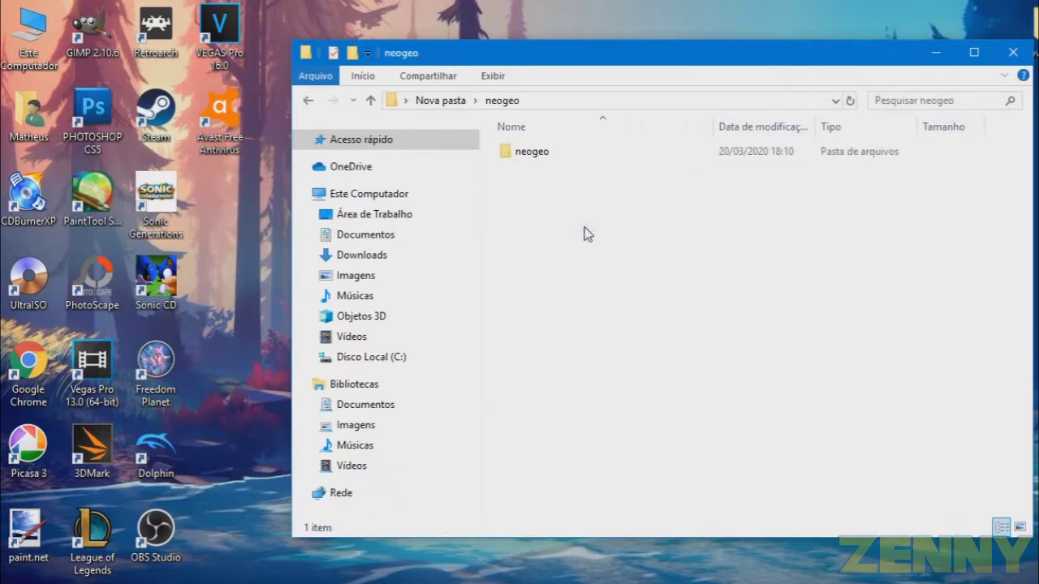
double_click(575, 153)
scroll(600, 186, "down", 4)
scroll(601, 186, "up", 4)
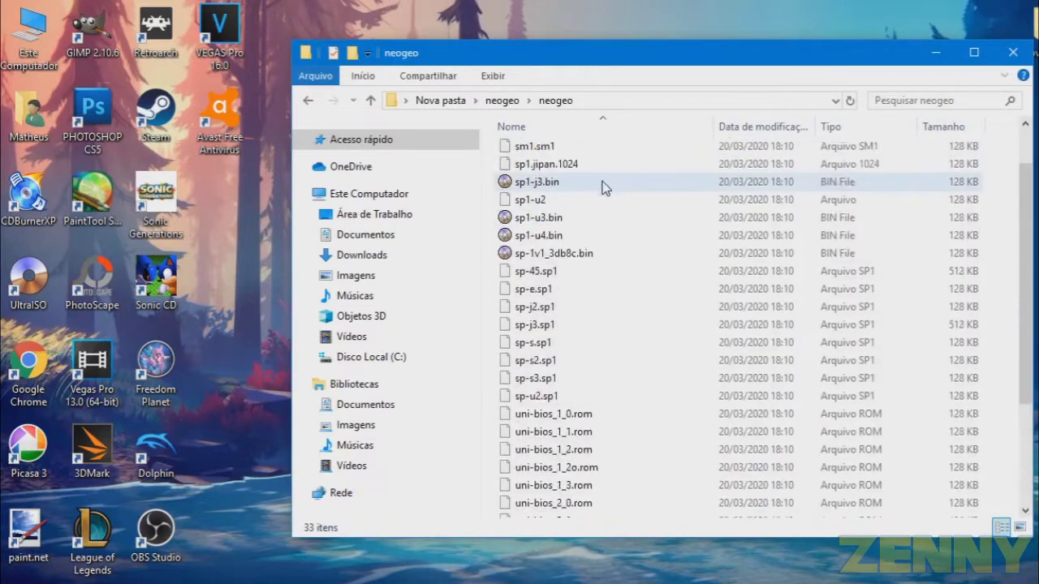
left_click(503, 100)
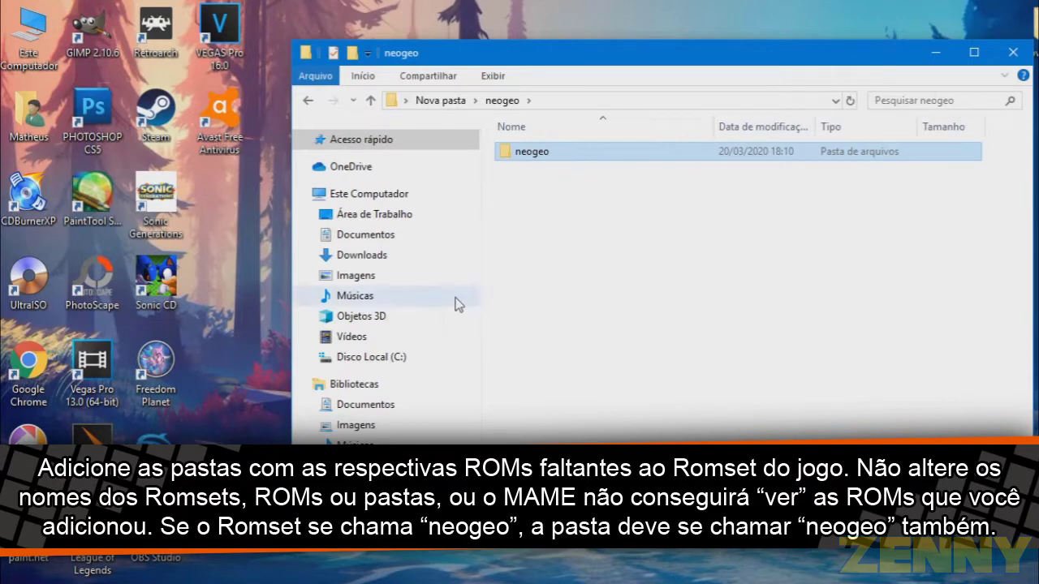
Open the kof2002.zip romset from Documents\MAME 219\roms in WinRAR and dismiss its notice window.
left_click(386, 237)
scroll(491, 255, "down", 3)
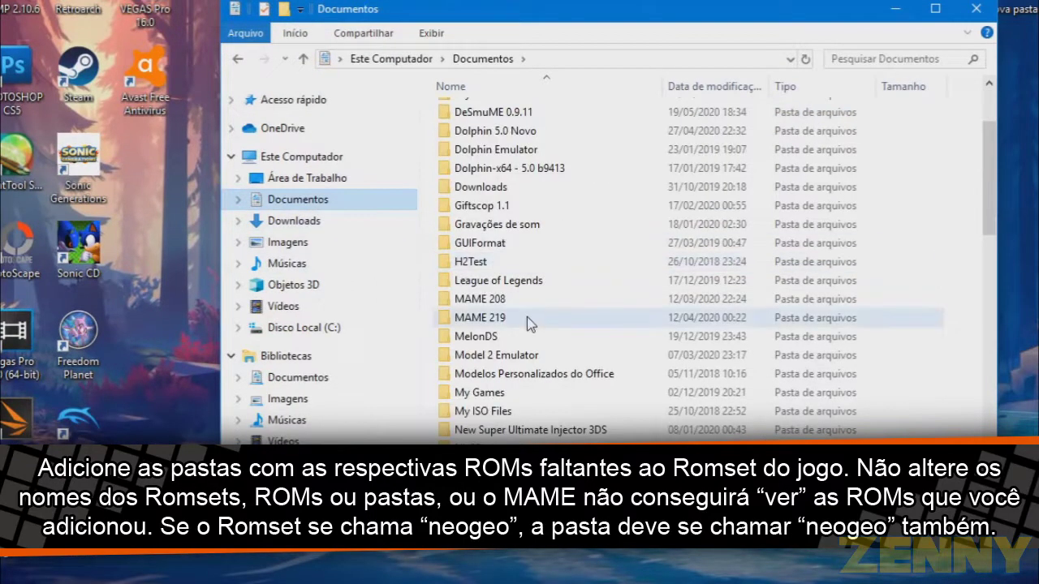
double_click(480, 268)
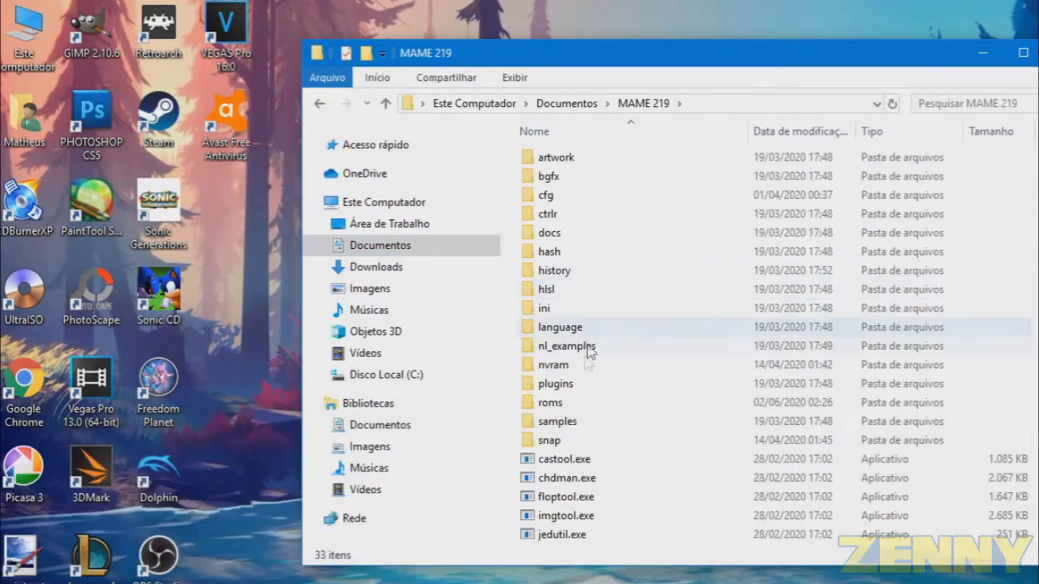
double_click(568, 403)
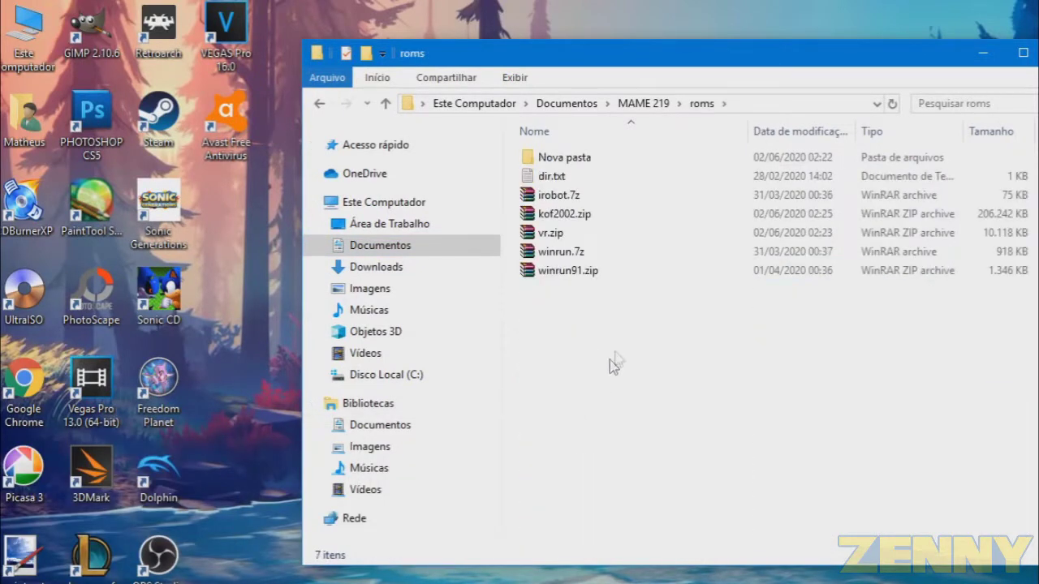
double_click(566, 216)
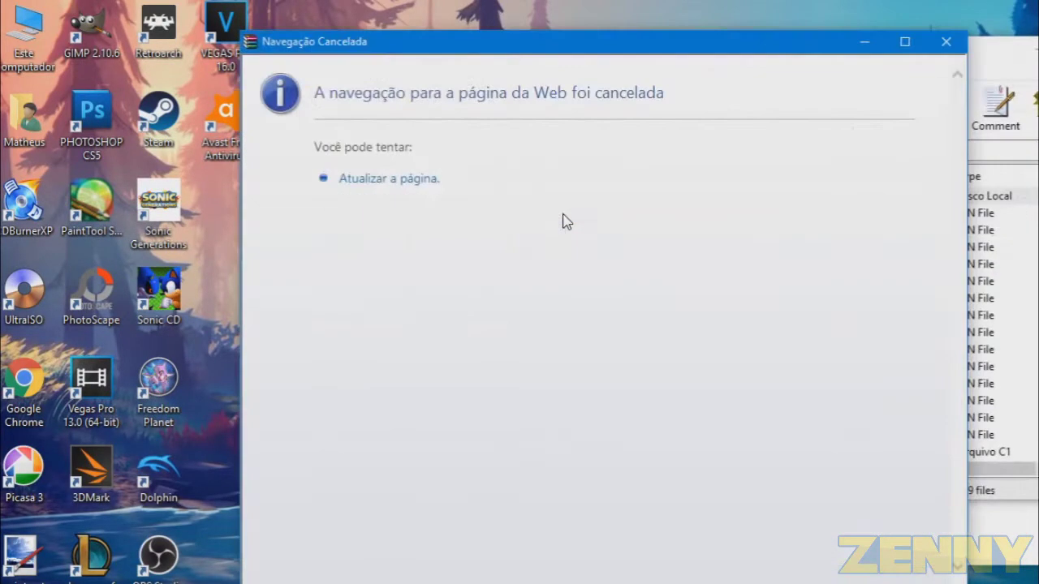
left_click(947, 40)
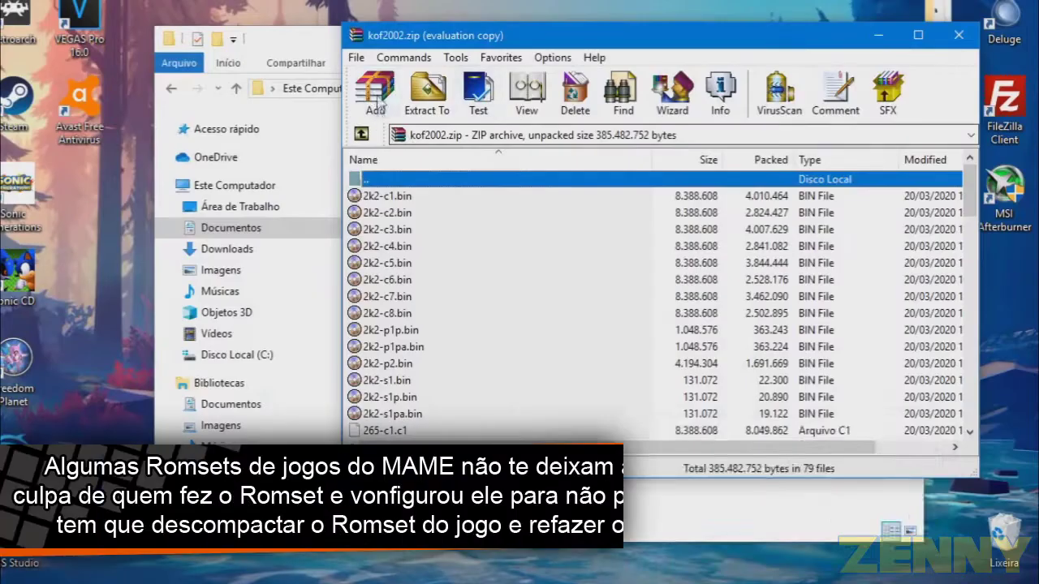
Return the file browser to Nova pasta\neogeo, which holds the extracted neogeo ROM folder.
left_click(171, 89)
left_click(171, 89)
double_click(447, 141)
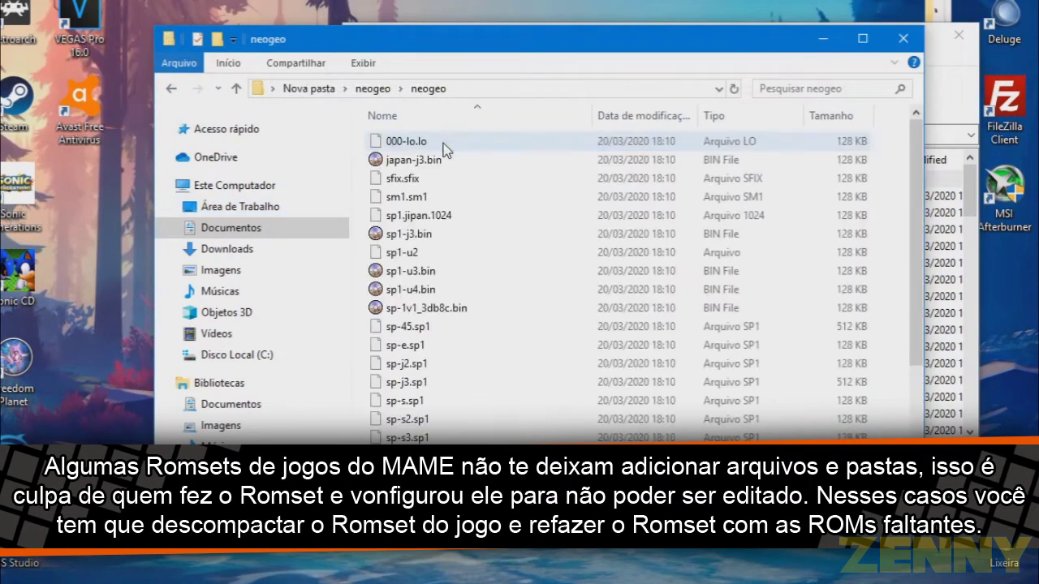
left_click(373, 89)
Arrange the folder and archive windows side by side and add the neogeo folder to kof2002.zip with the default archiving options.
left_click_drag(663, 49, 318, 47)
key("alt+Tab")
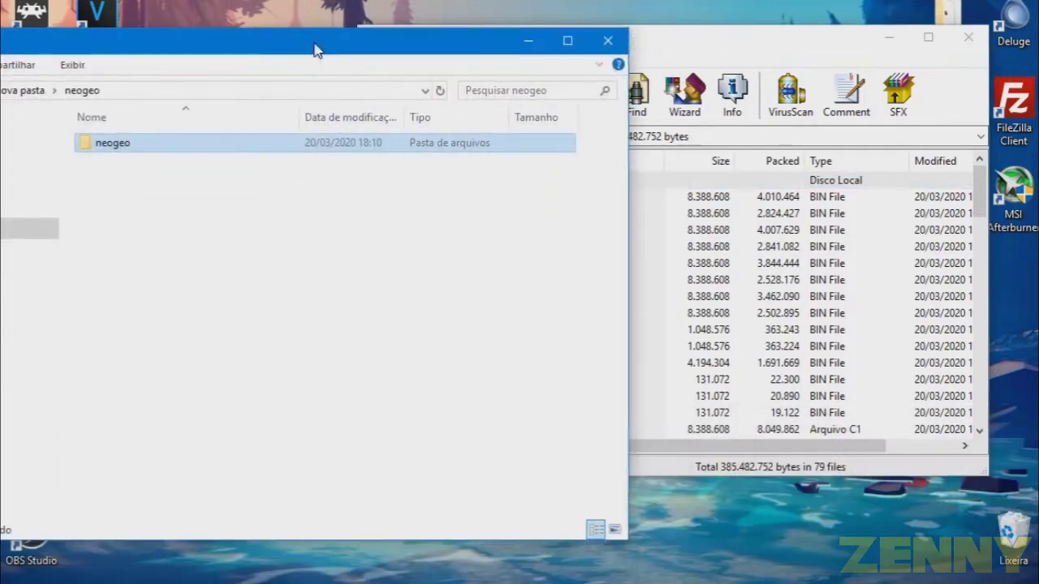
left_click(776, 47)
left_click_drag(775, 47, 786, 57)
left_click_drag(228, 145, 424, 185)
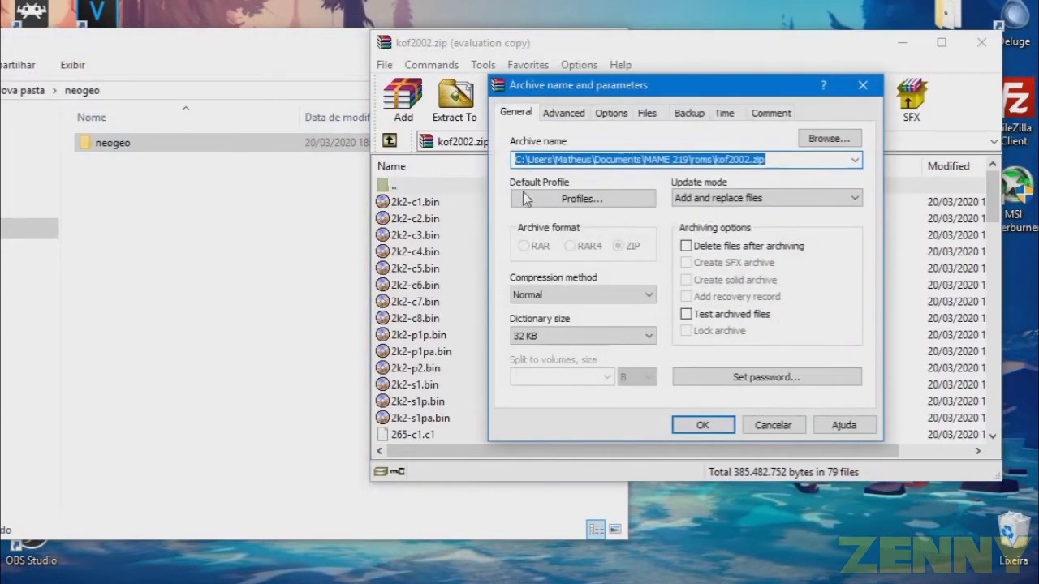
left_click(702, 425)
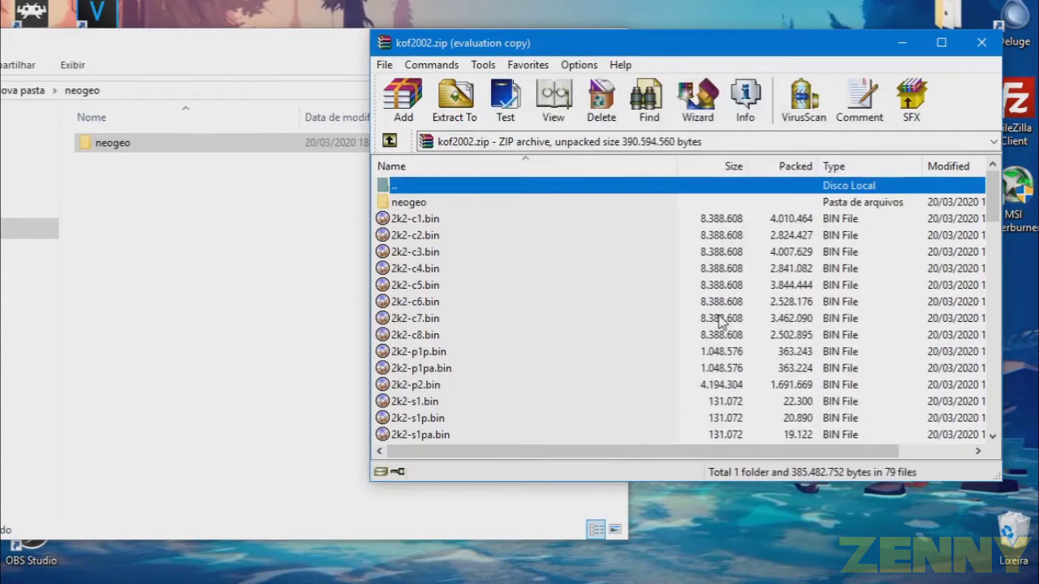
Examine the neogeo folder's files inside kof2002.zip, and close the archive and folder windows.
double_click(460, 204)
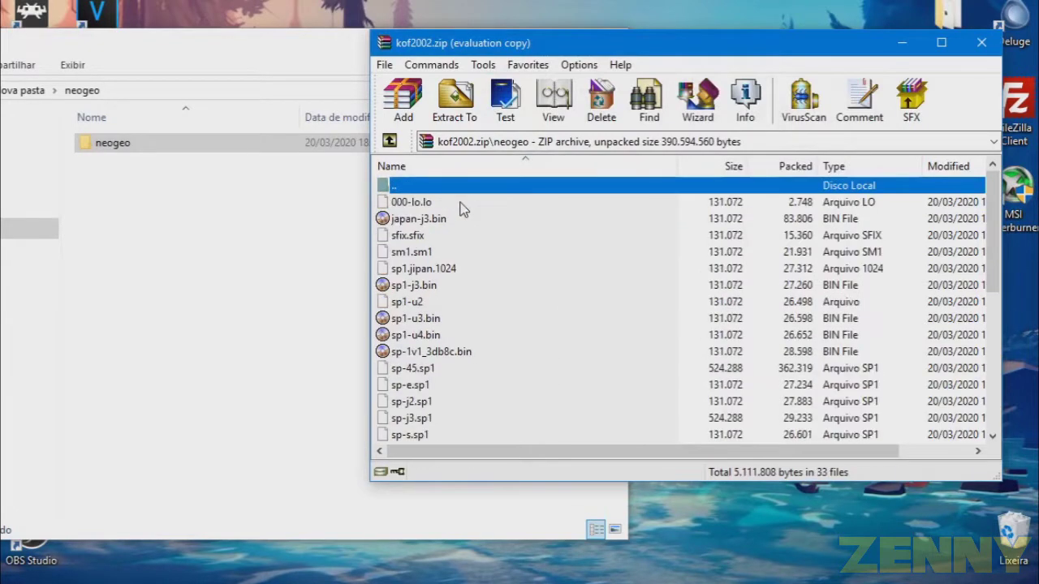
scroll(463, 210, "down", 6)
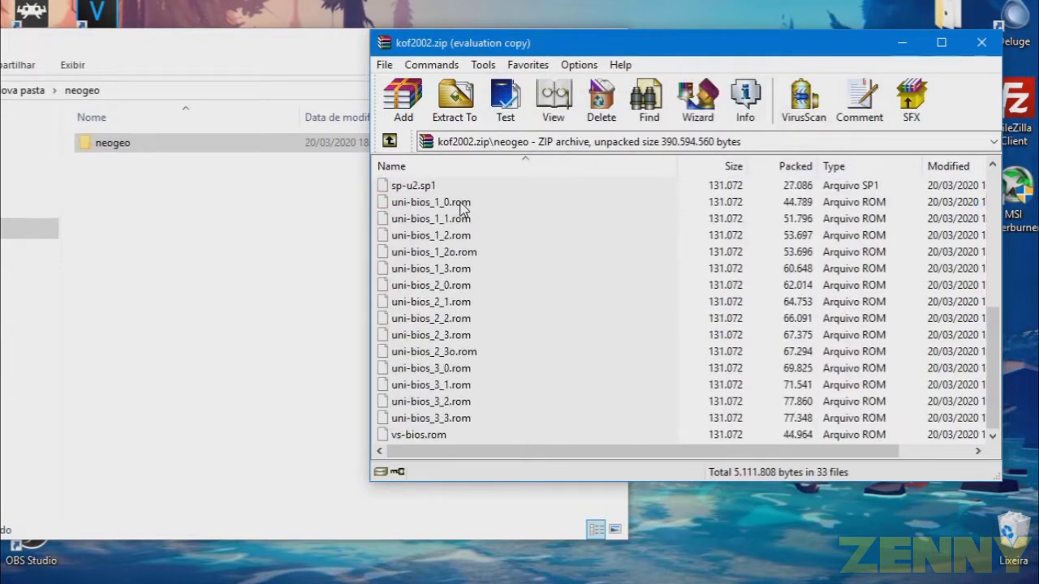
scroll(529, 295, "up", 6)
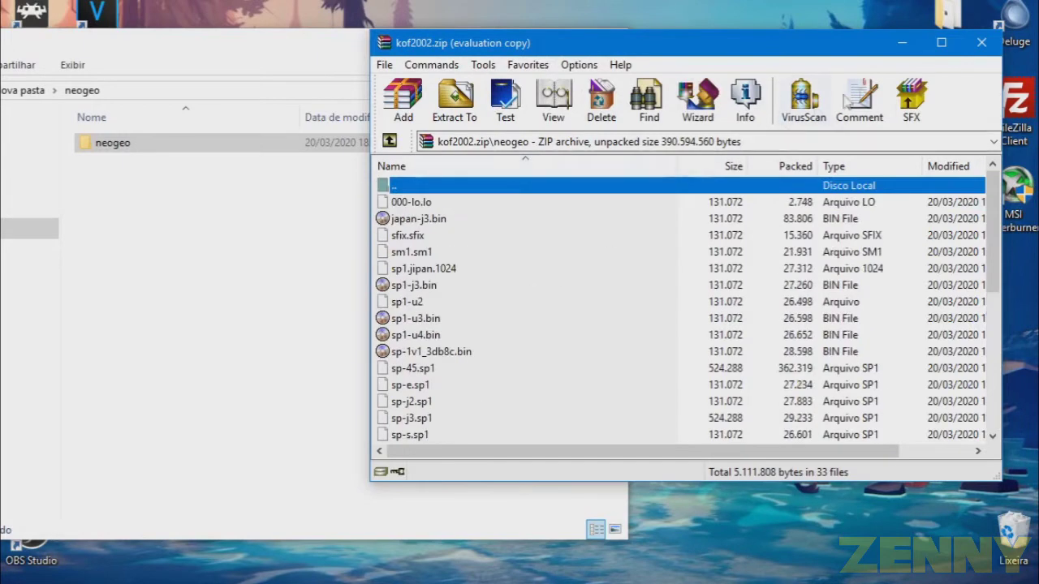
left_click(997, 44)
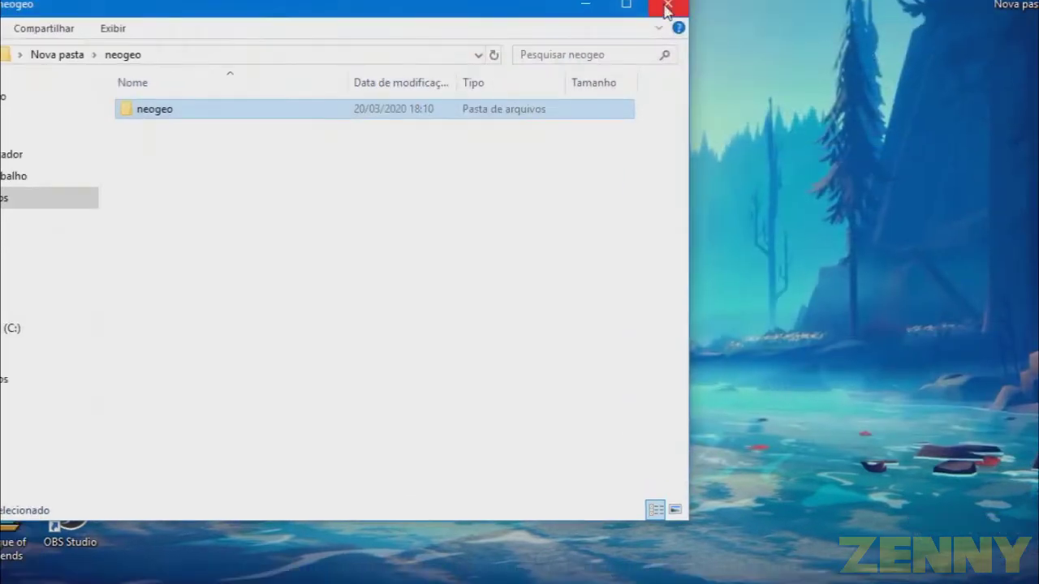
left_click(607, 39)
Launch mame64.exe from the Documents\MAME 219 folder.
left_click(17, 581)
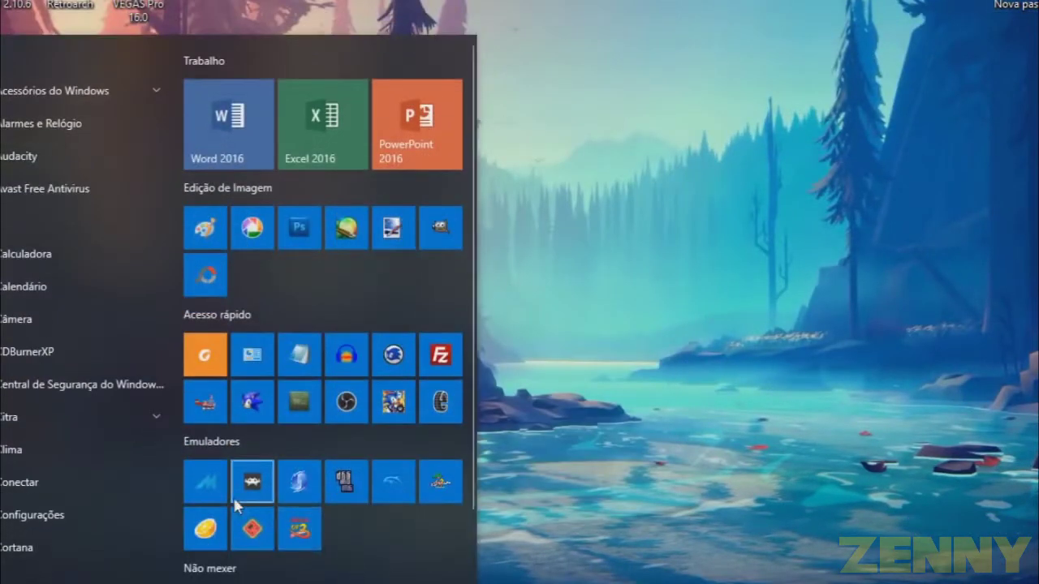
key("super+e")
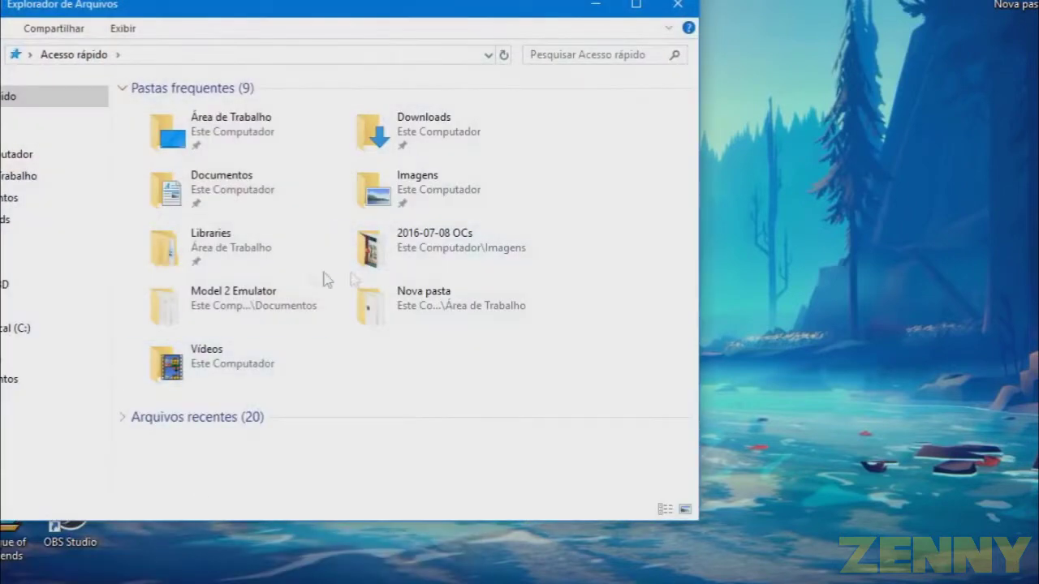
double_click(268, 195)
scroll(203, 325, "down", 2)
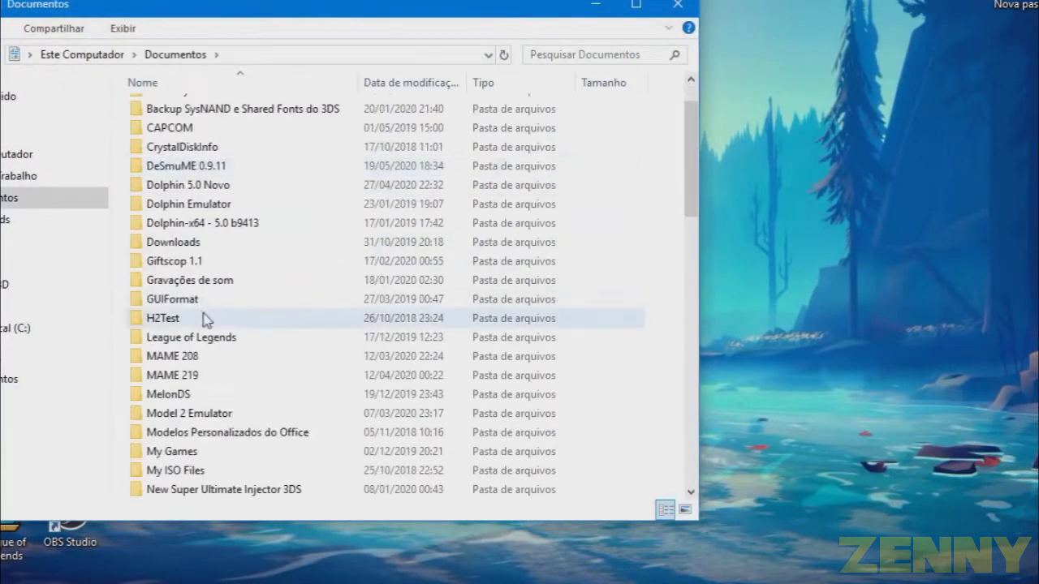
double_click(174, 317)
scroll(313, 275, "down", 1)
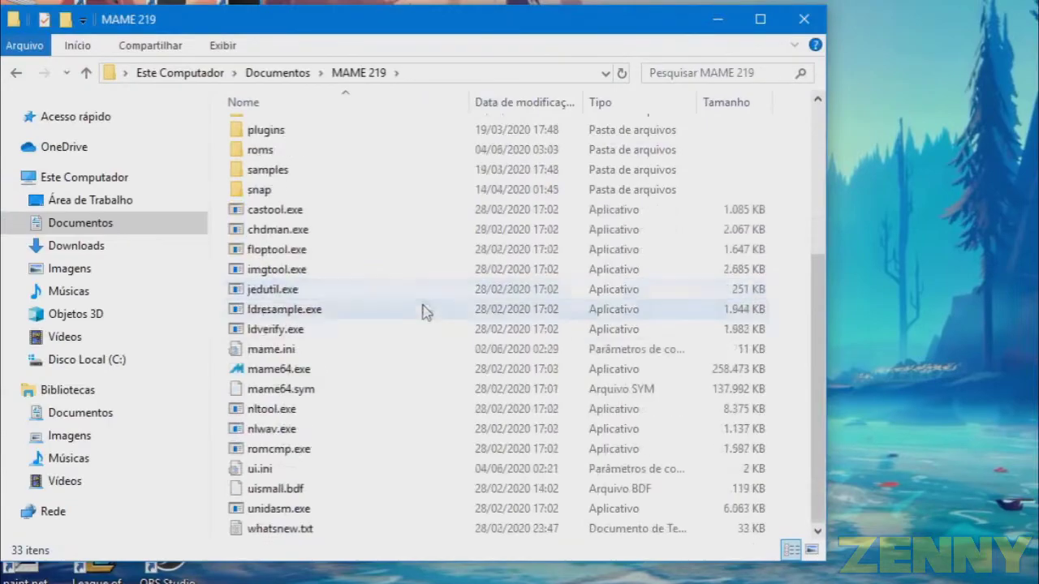
double_click(301, 370)
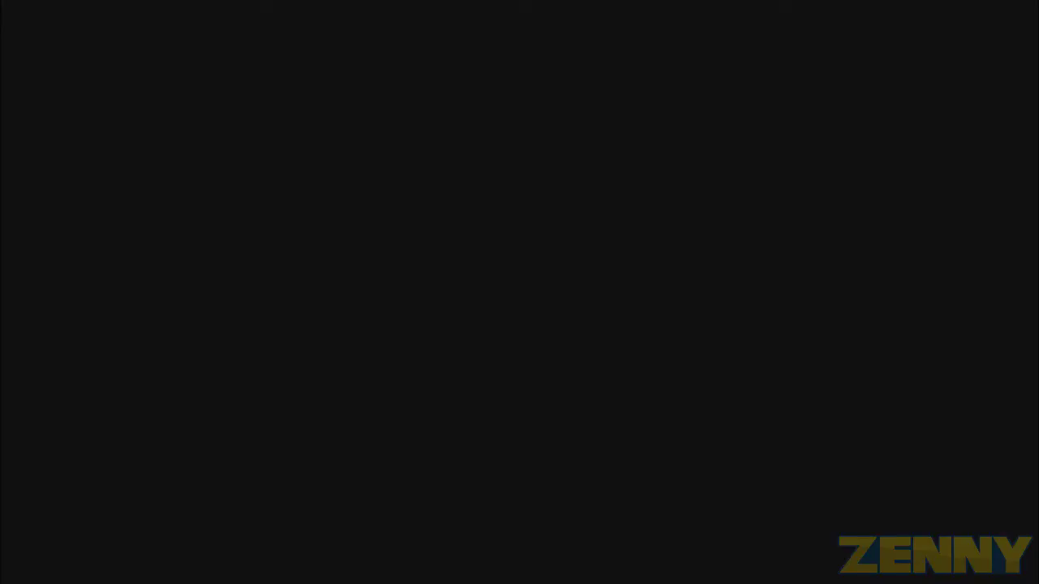
Launch The King of Fighters 2002, choose a US MVS version from the BIOS selection, and check MAME's in-game options menu.
key("Return")
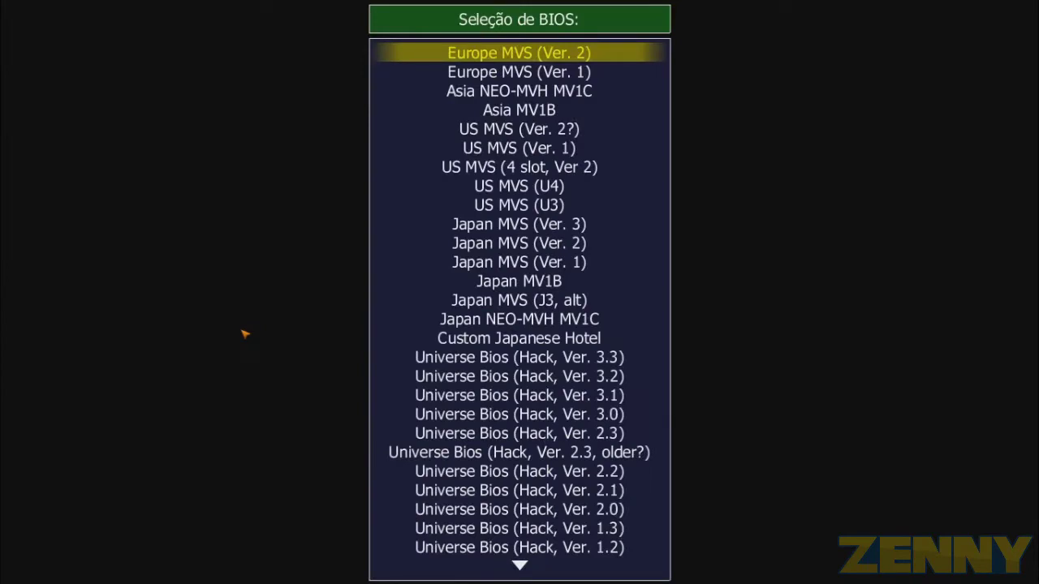
key("Down")
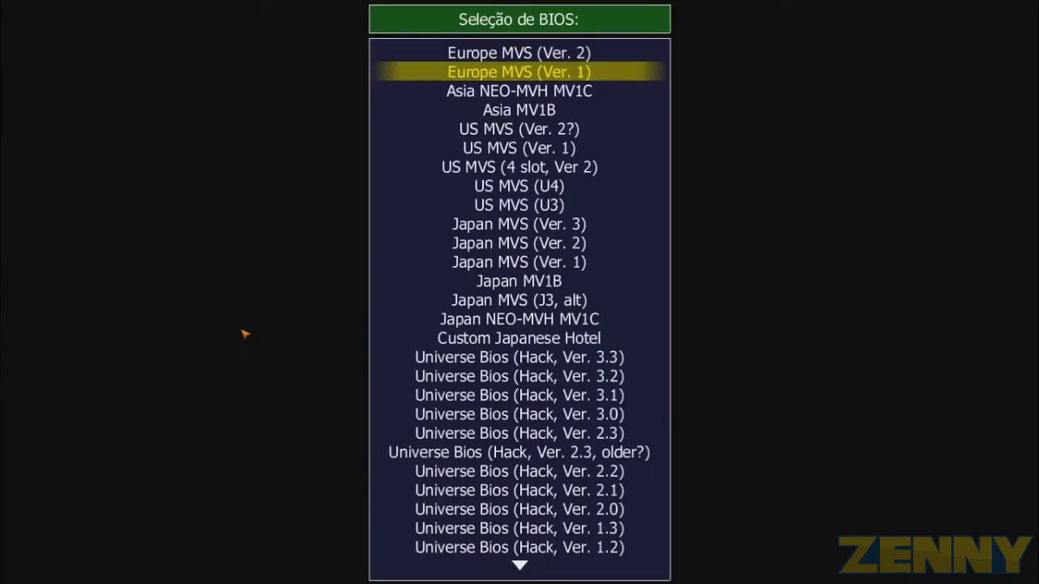
key("Down")
key("Down")
key("Down")
key("Down")
key("Down")
key("Down")
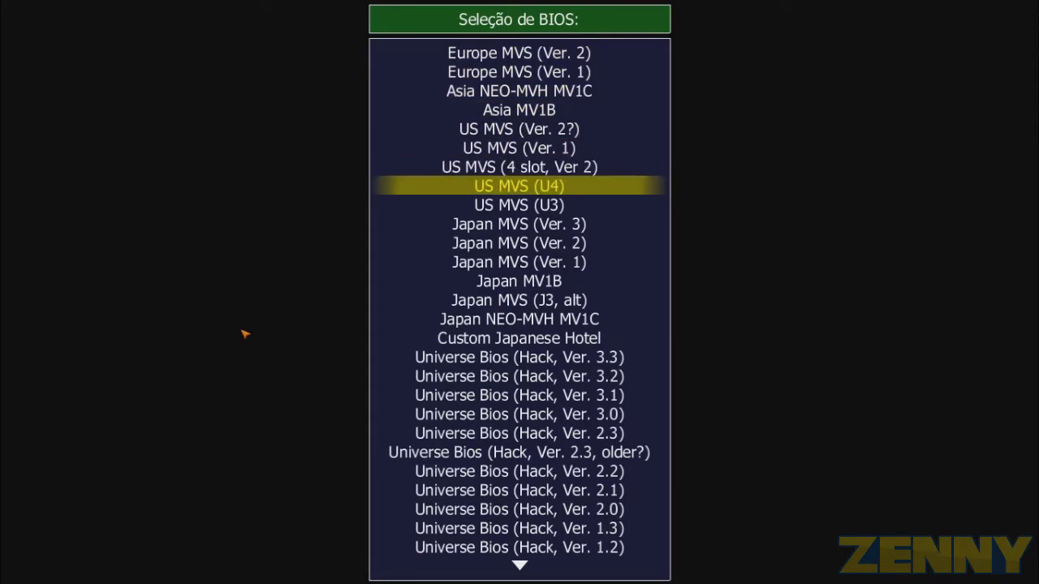
key("Down")
key("Up")
key("Up")
key("Up")
key("Up")
key("Down")
key("Down")
key("Down")
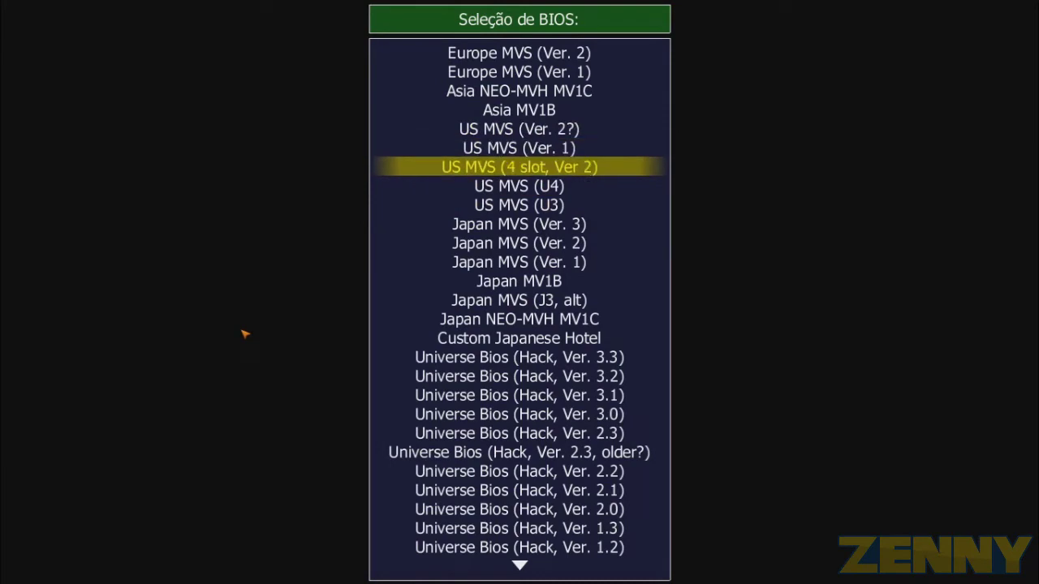
key("Down")
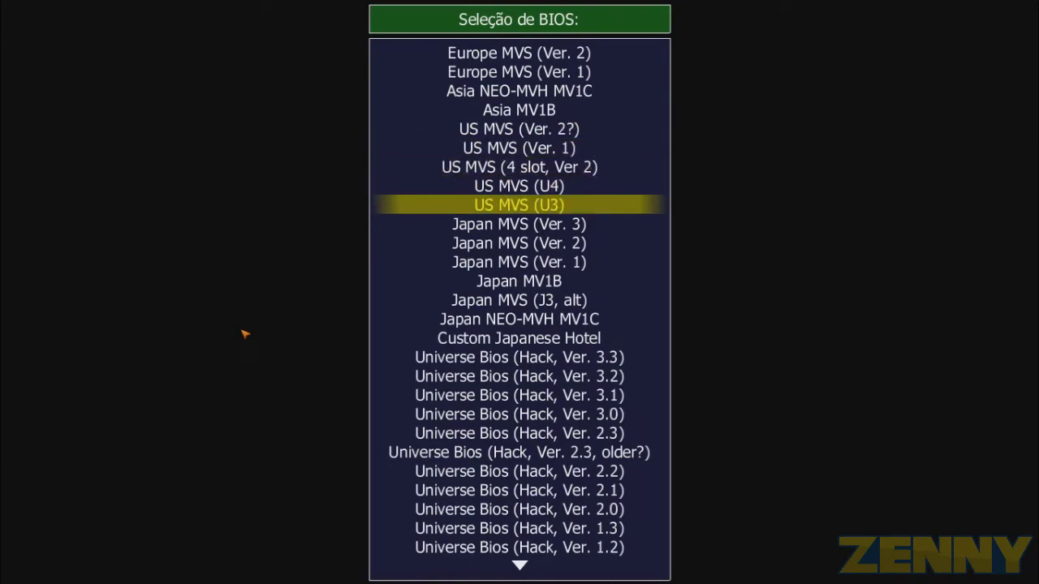
key("Up")
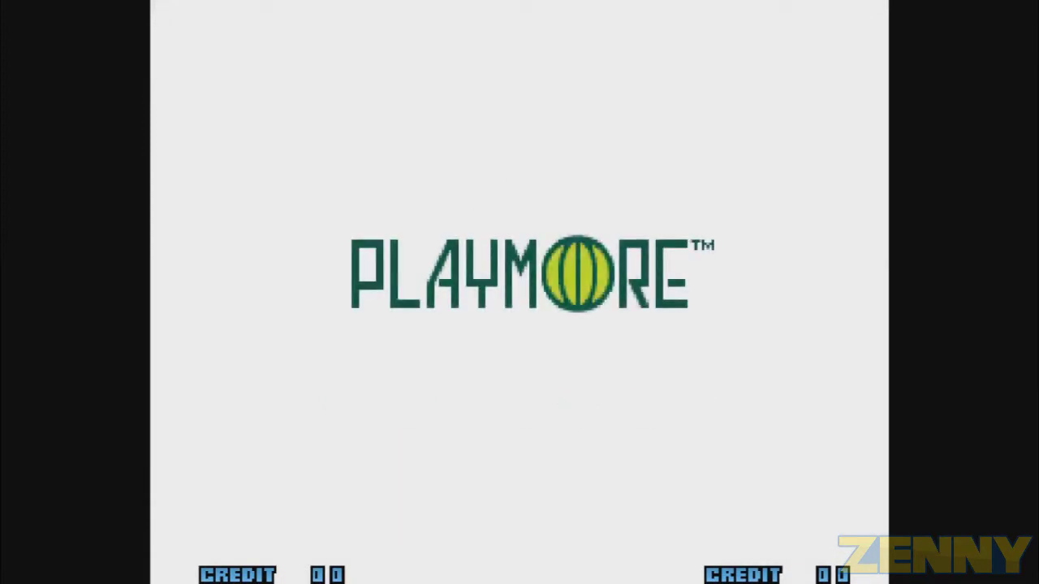
key("Tab")
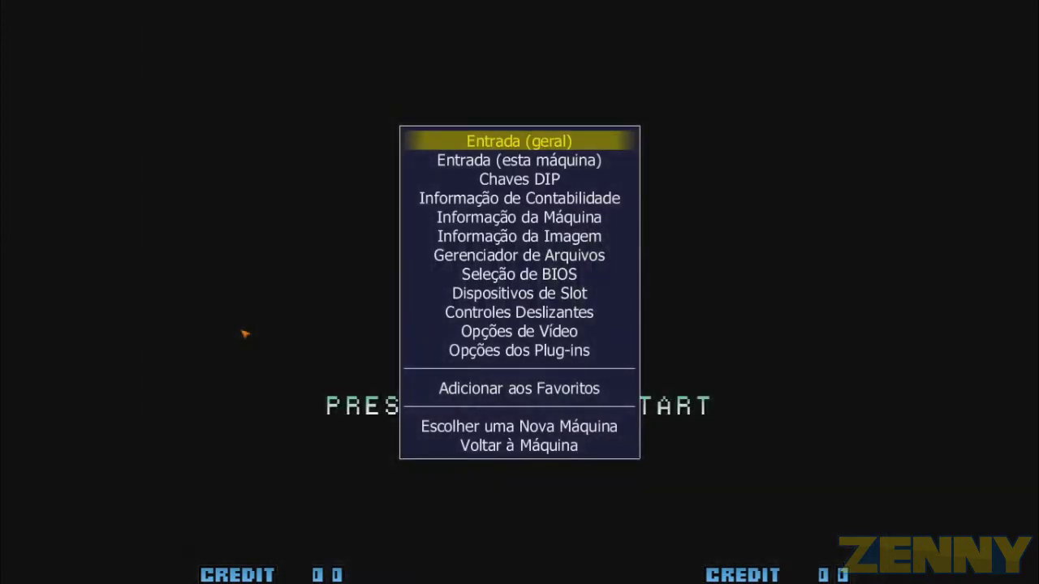
key("Tab")
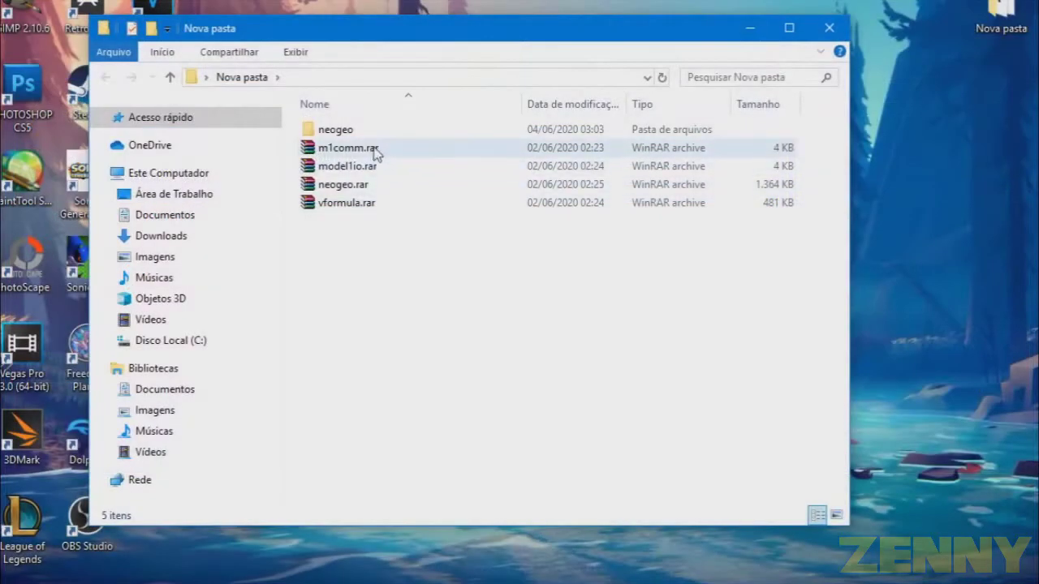
Extract the m1comm folder from m1comm.rar into Nova pasta and close the archive.
double_click(364, 150)
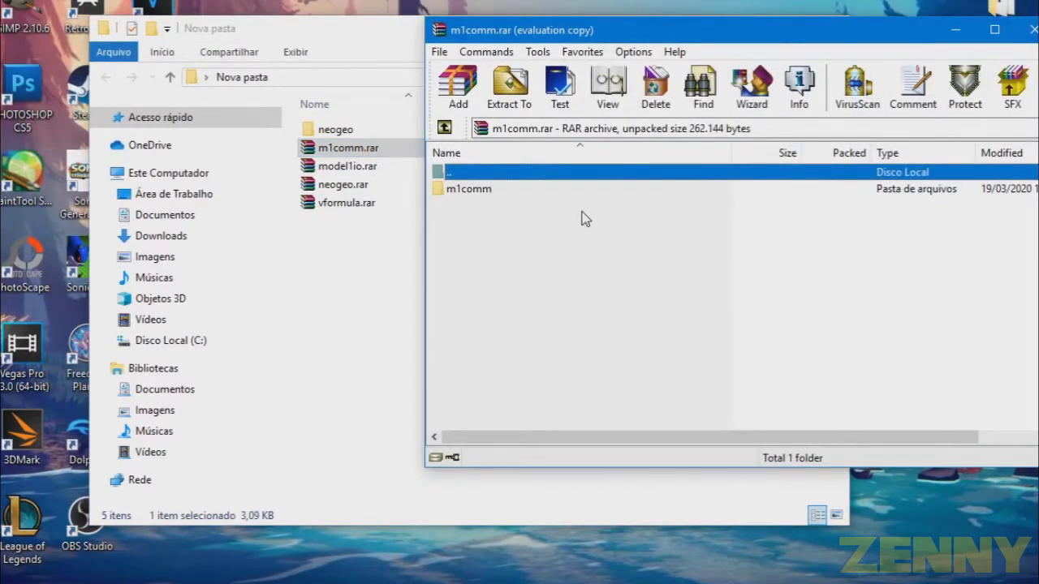
left_click(873, 177)
left_click(500, 193)
left_click_drag(530, 195, 365, 318)
left_click(1029, 33)
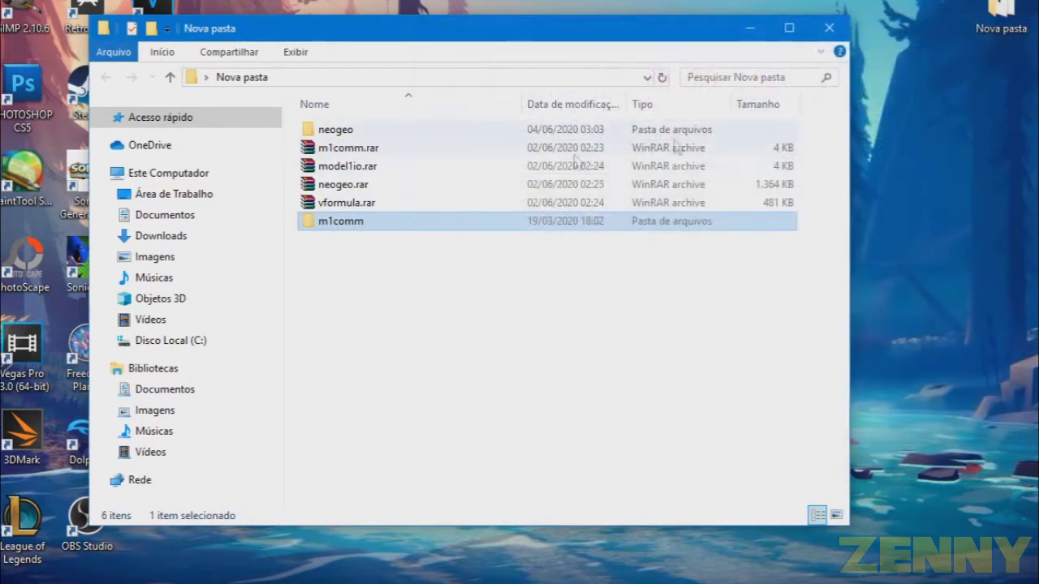
Extract the model1io folder from model1io.rar into Nova pasta and close the archive.
double_click(372, 168)
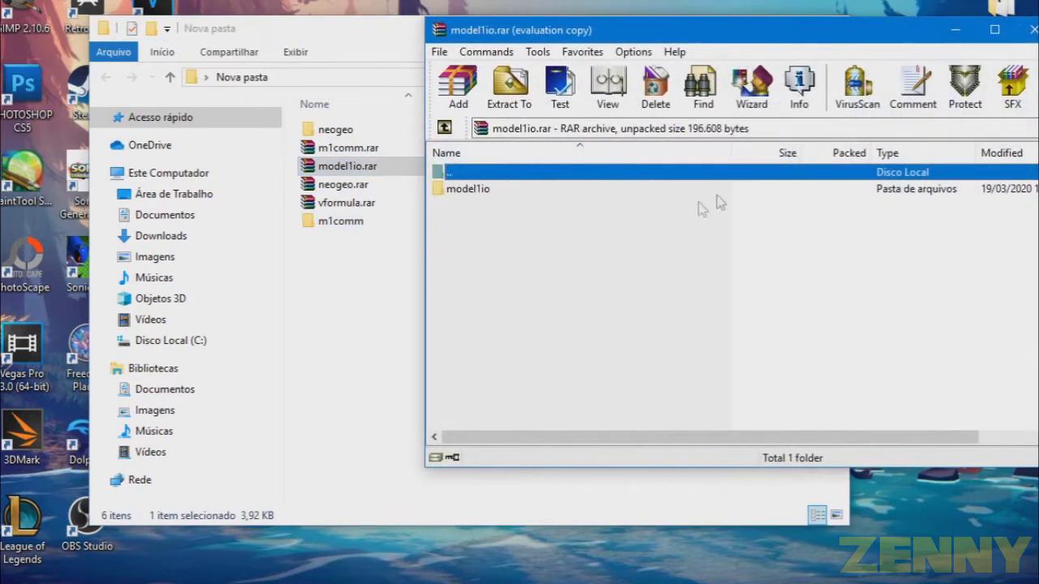
key("Escape")
left_click_drag(506, 190, 345, 317)
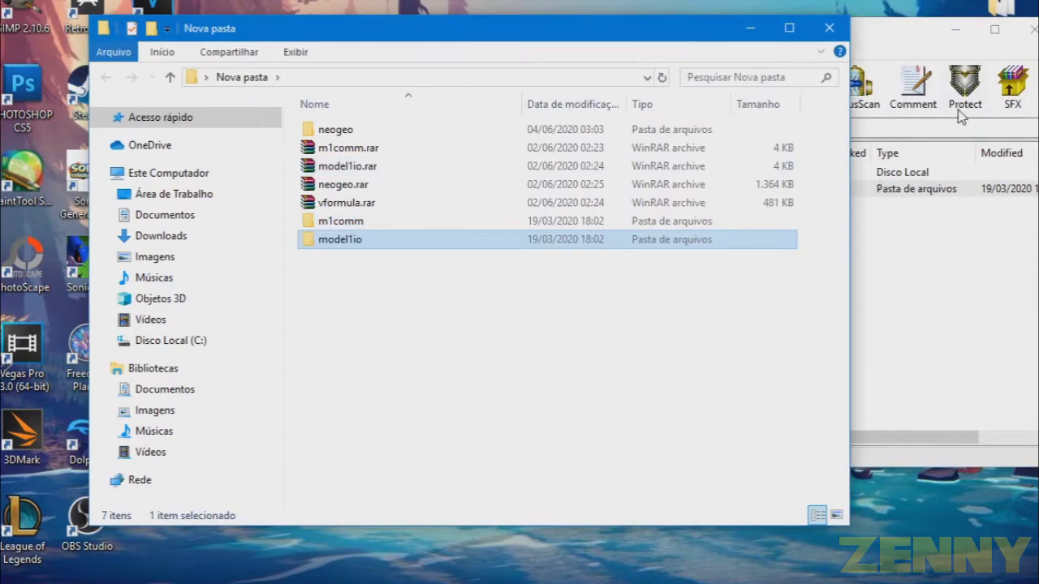
left_click(1033, 30)
Extract the vformula folder from vformula.rar into Nova pasta and close the archive.
double_click(349, 203)
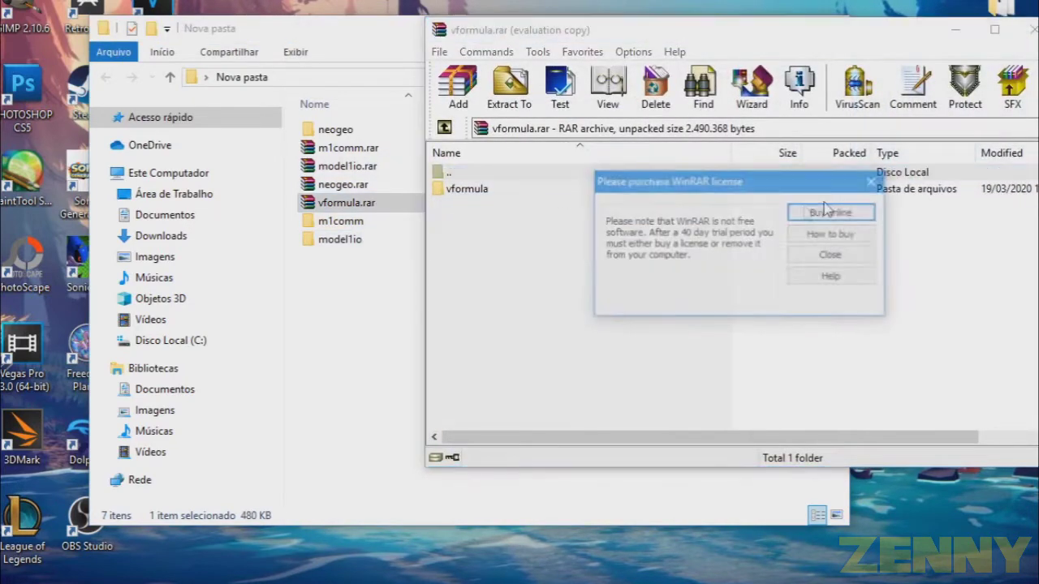
left_click(872, 176)
left_click_drag(500, 194, 362, 328)
left_click(1033, 29)
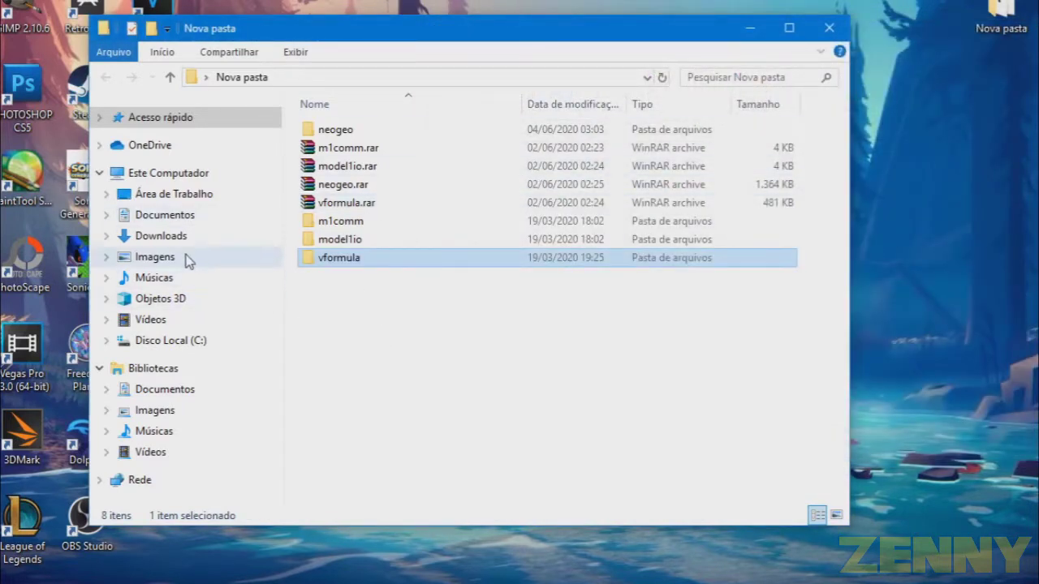
Go to Documents\MAME 219\roms and open the vr.zip romset archive.
left_click(174, 216)
scroll(364, 231, "down", 2)
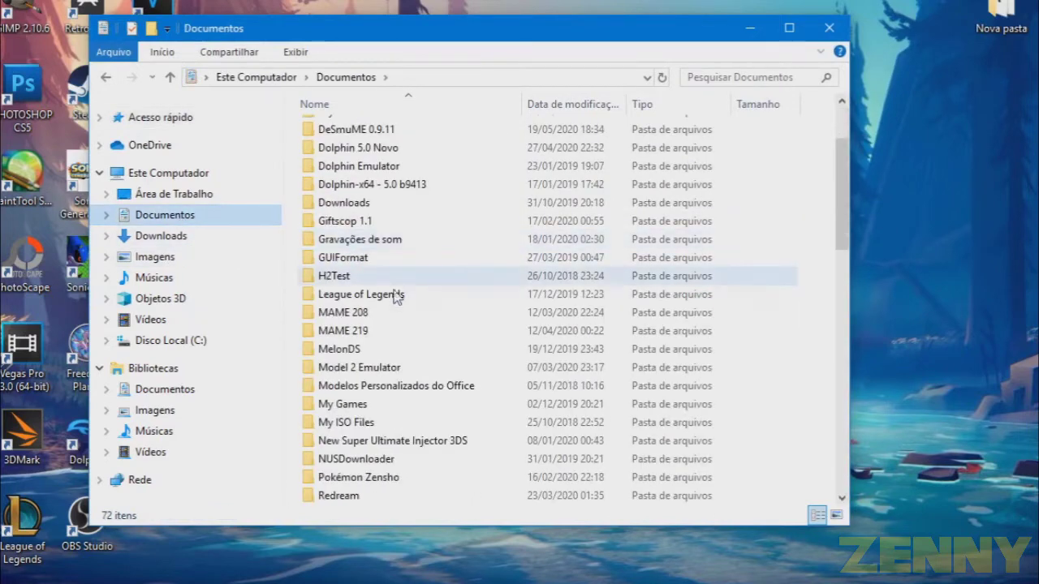
double_click(365, 332)
double_click(364, 369)
double_click(337, 205)
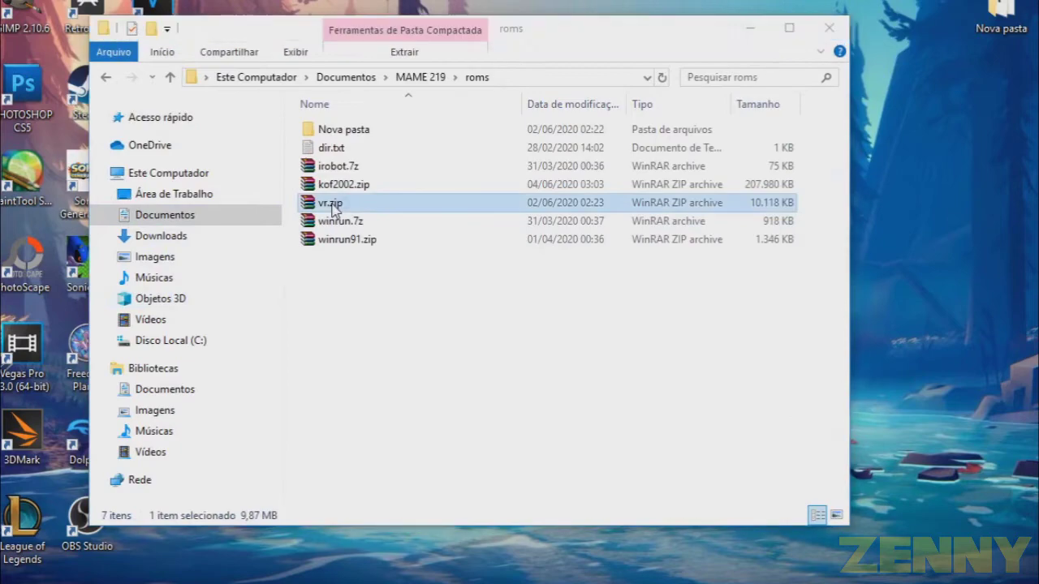
left_click(852, 20)
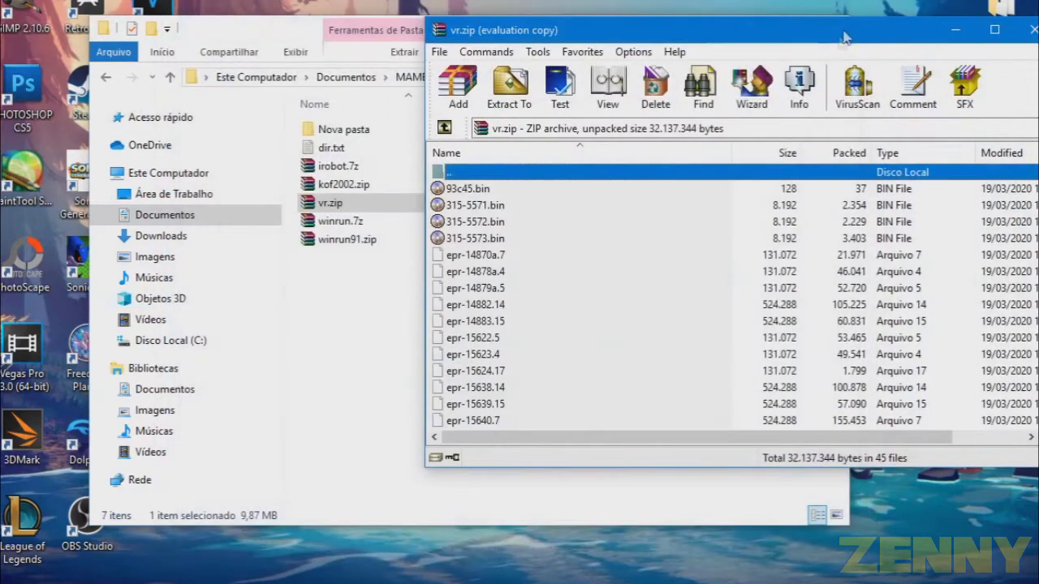
Return the file browser to Nova pasta and arrange the folder and vr.zip windows side by side.
left_click(107, 80)
left_click(108, 79)
left_click(108, 80)
left_click(108, 79)
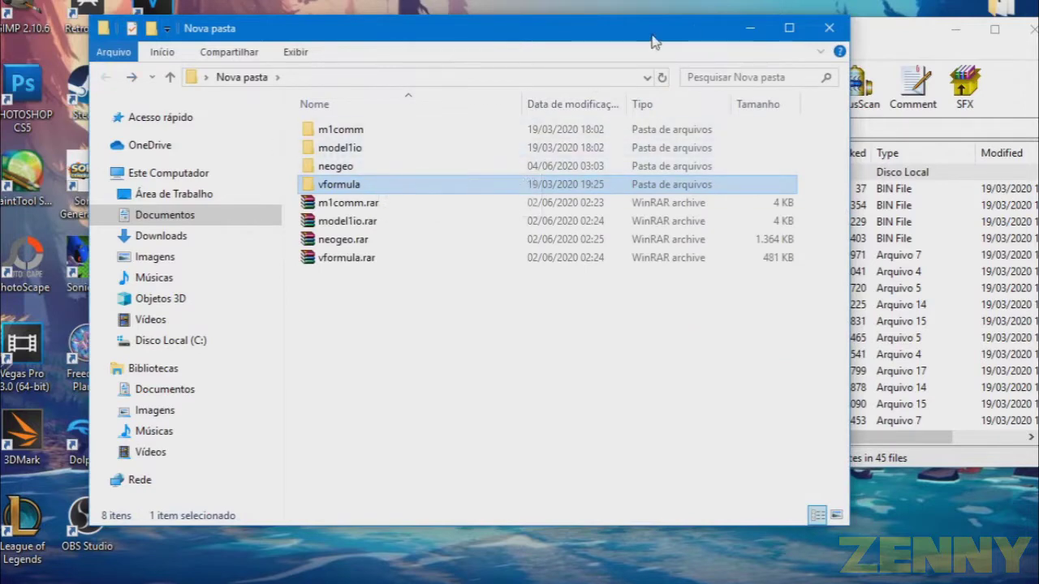
left_click_drag(653, 39, 477, 42)
left_click(731, 36)
left_click_drag(740, 37, 759, 41)
Add the m1comm, model1io and vformula folders to vr.zip with the default archiving options.
left_click(188, 137)
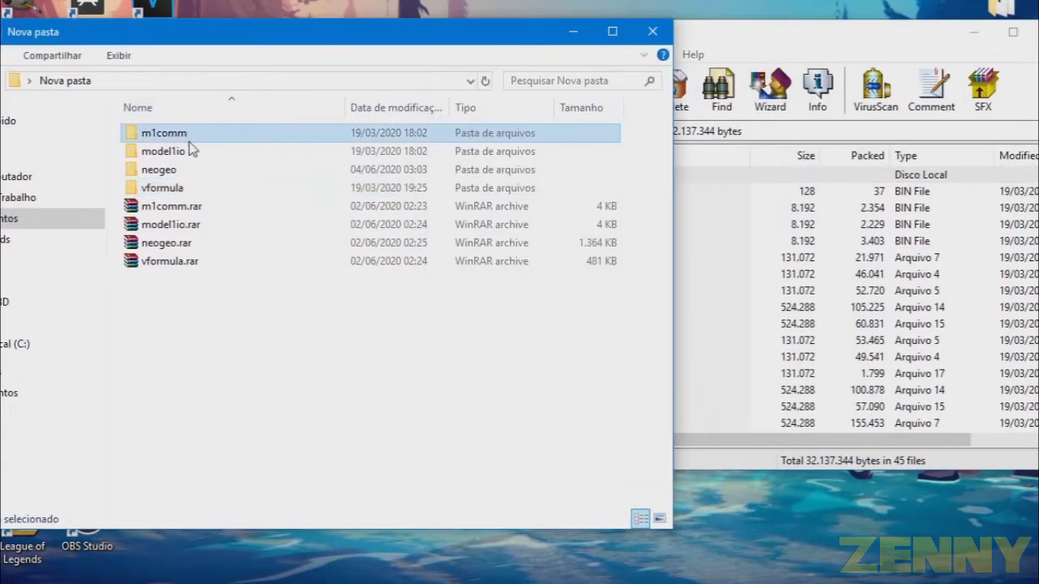
left_click(193, 151, "ctrl")
left_click(173, 193, "ctrl")
left_click(728, 39)
left_click_drag(367, 138, 487, 189)
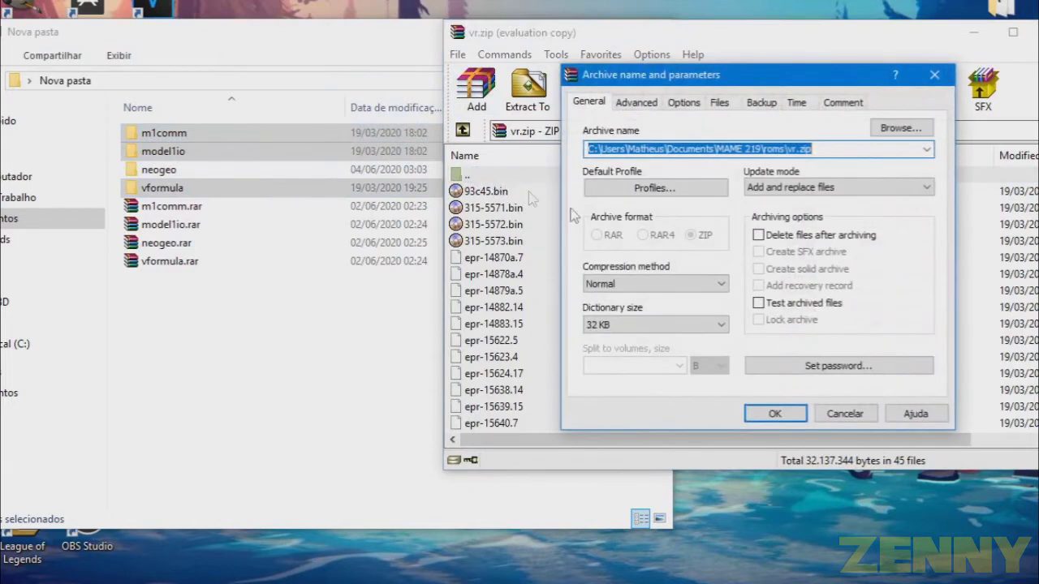
left_click(769, 416)
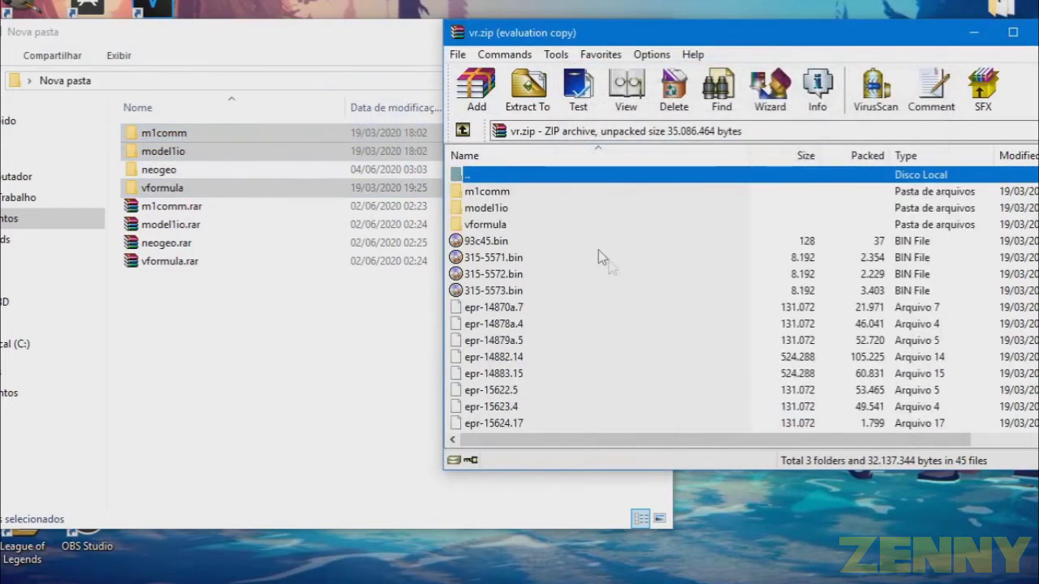
Examine the m1comm, model1io and vformula folders inside vr.zip, and close the archive and folder windows.
double_click(504, 196)
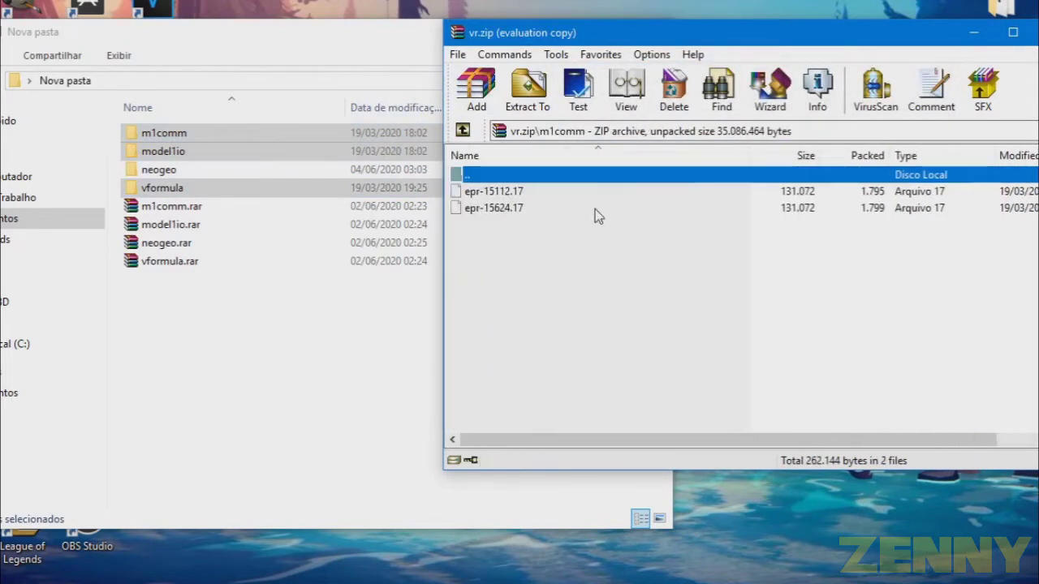
double_click(468, 176)
double_click(510, 208)
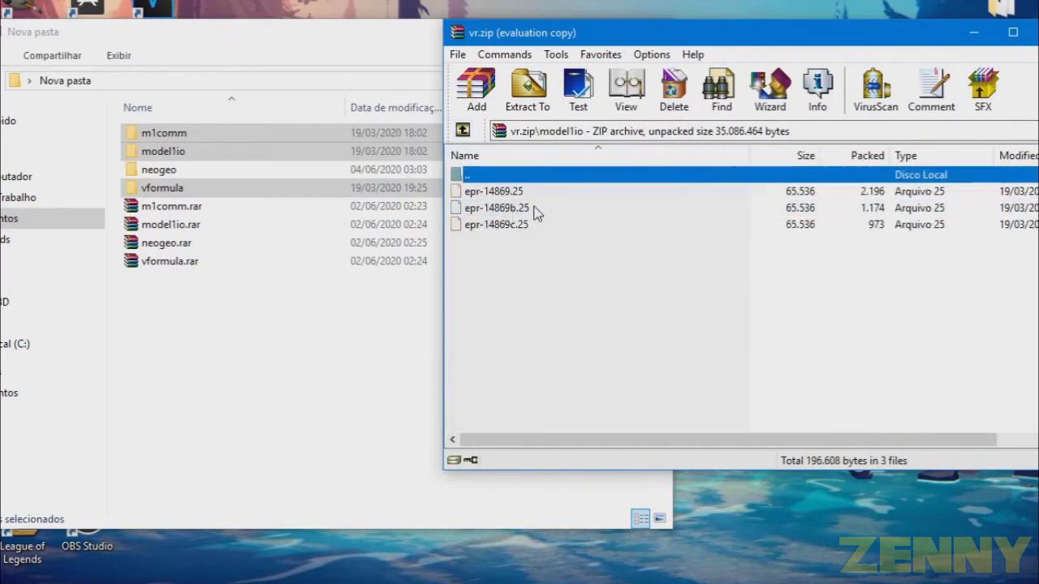
double_click(461, 175)
double_click(500, 226)
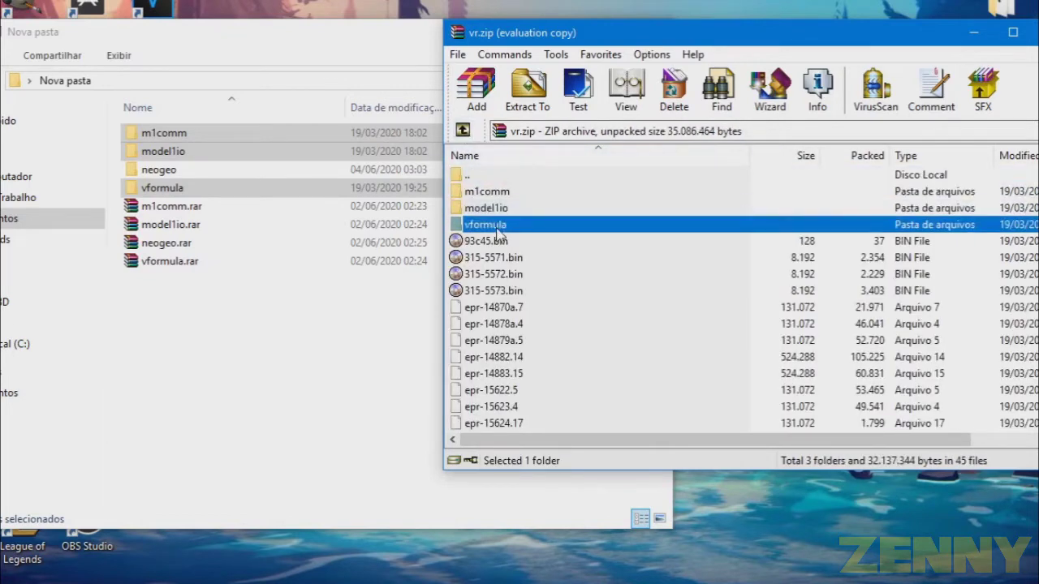
double_click(467, 174)
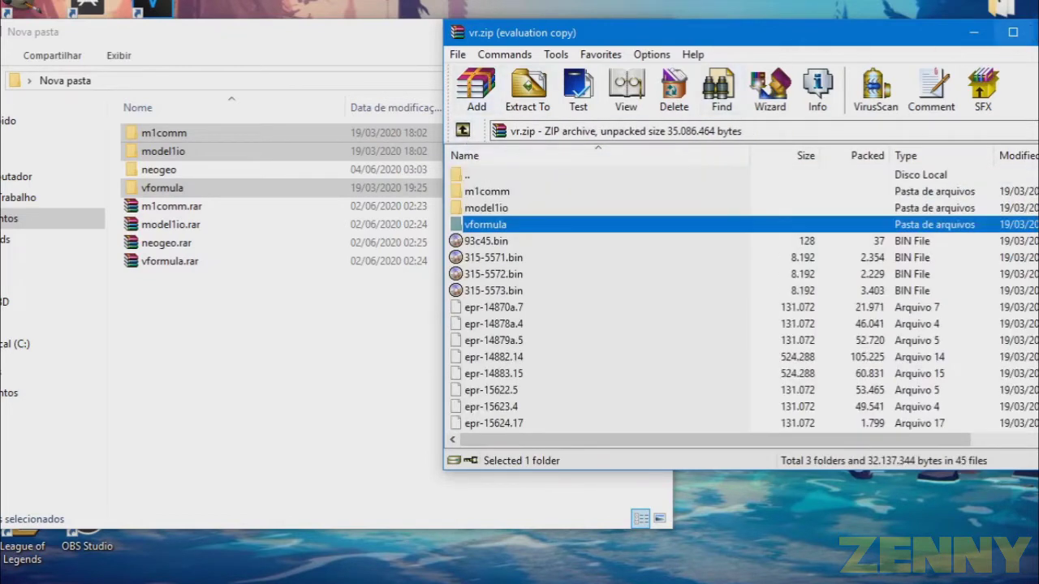
left_click(1031, 34)
left_click(653, 31)
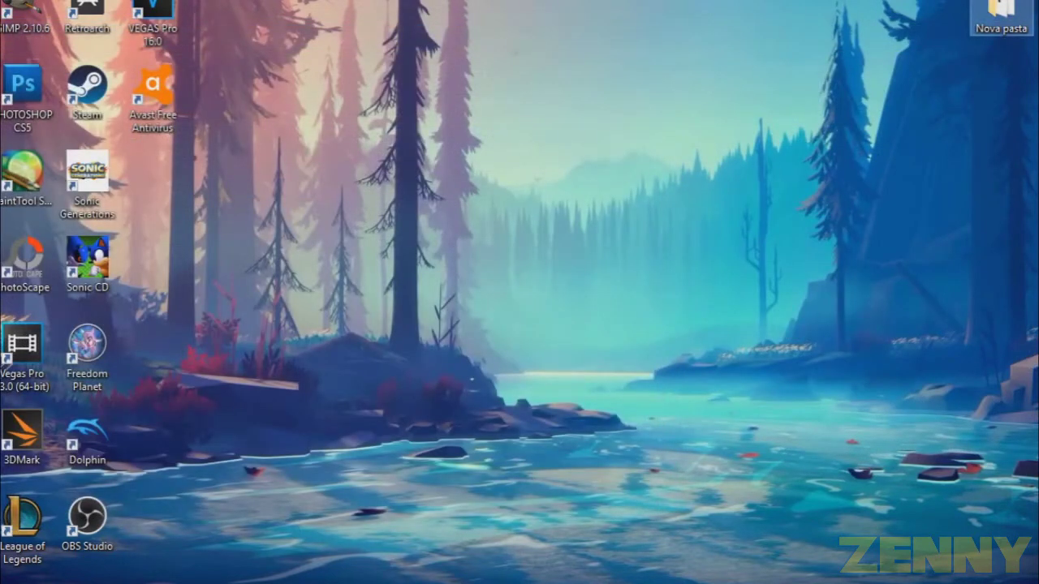
Launch mame64.exe from the Documents\MAME 219 folder and start Virtua Racing from the machine list.
key("super+e")
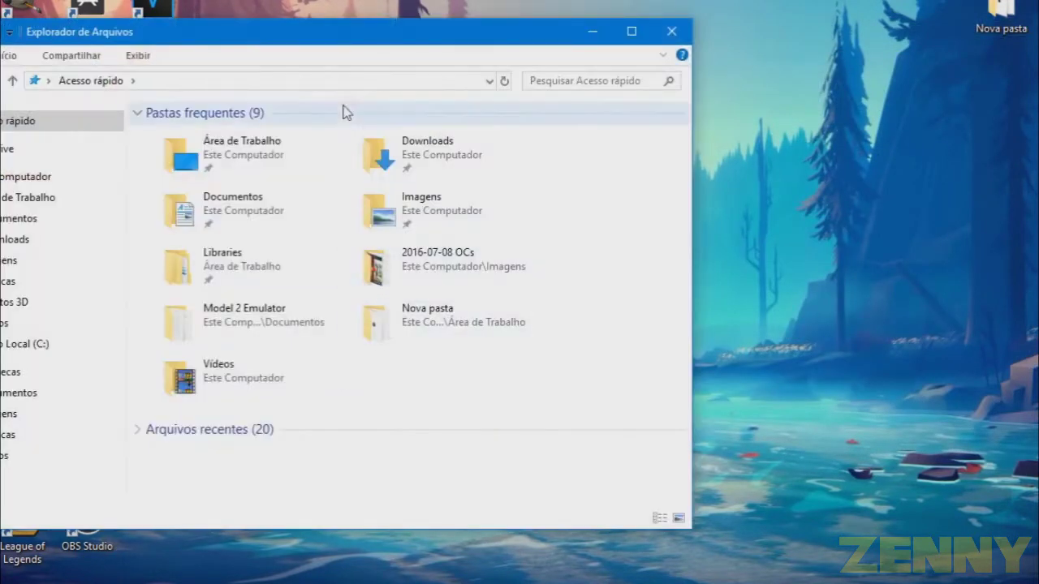
left_click_drag(360, 34, 537, 2)
double_click(455, 176)
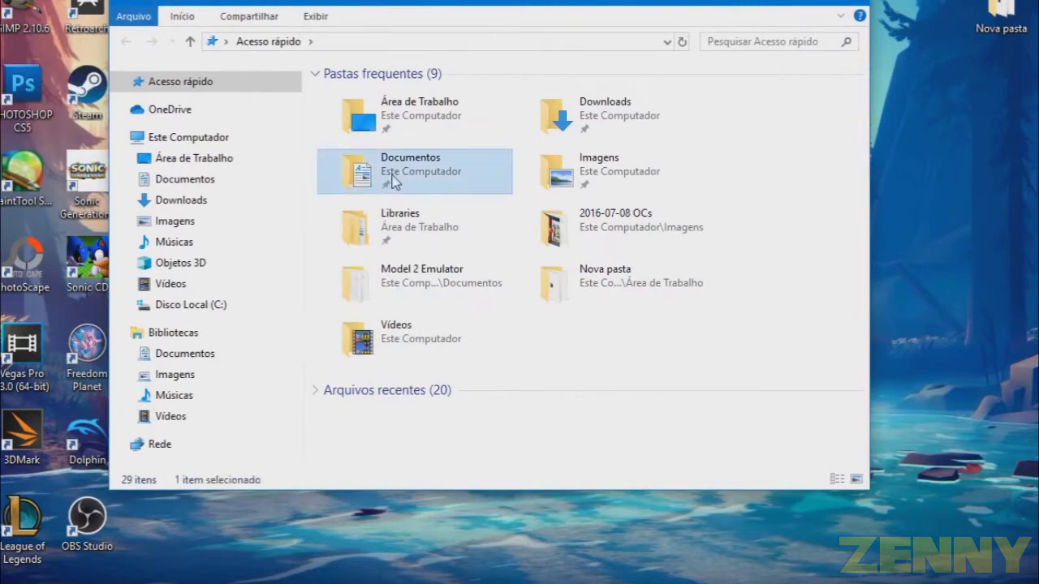
double_click(396, 295)
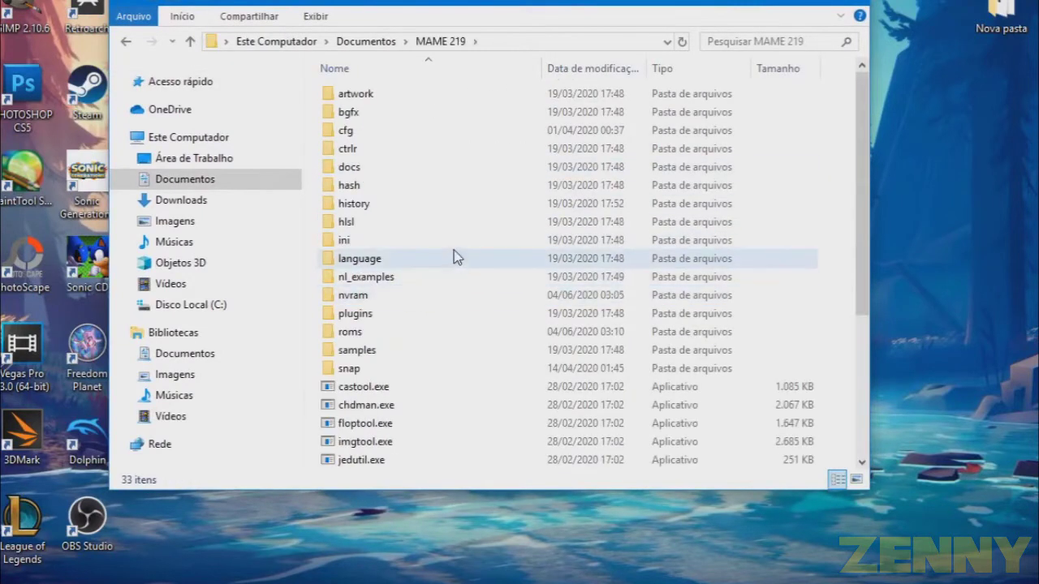
scroll(487, 243, "down", 4)
double_click(385, 314)
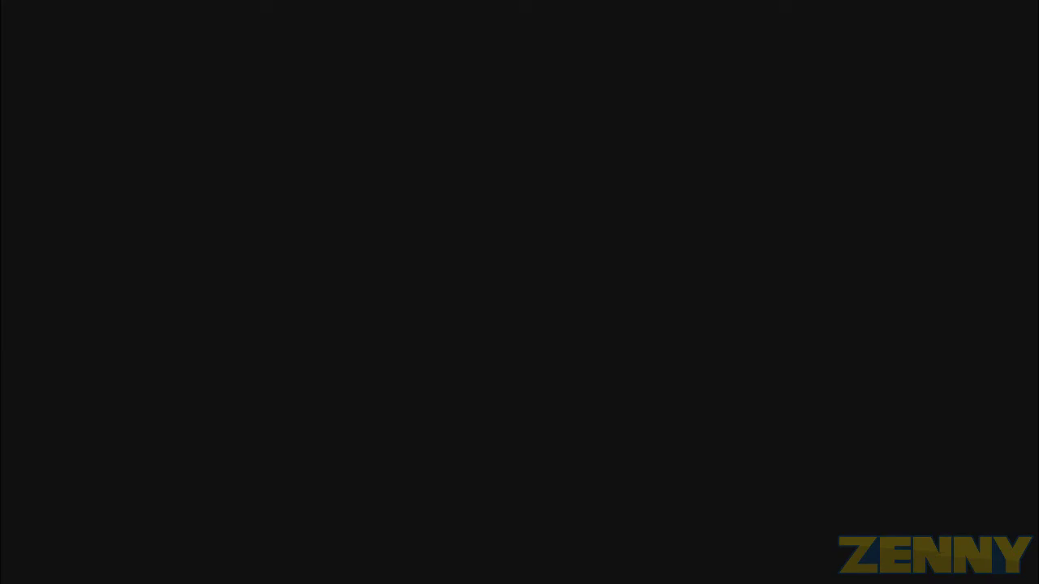
key("Up")
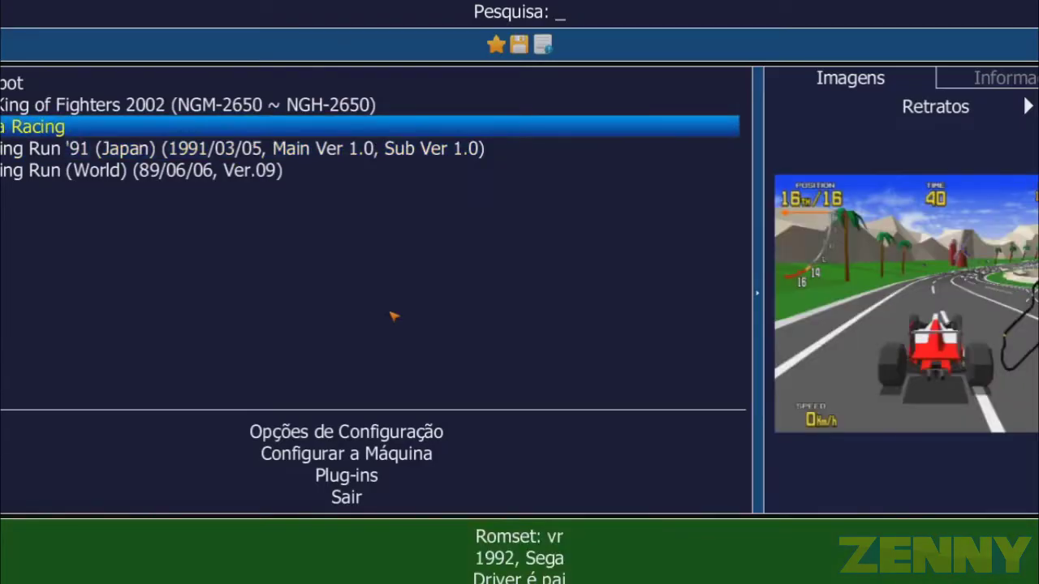
key("Return")
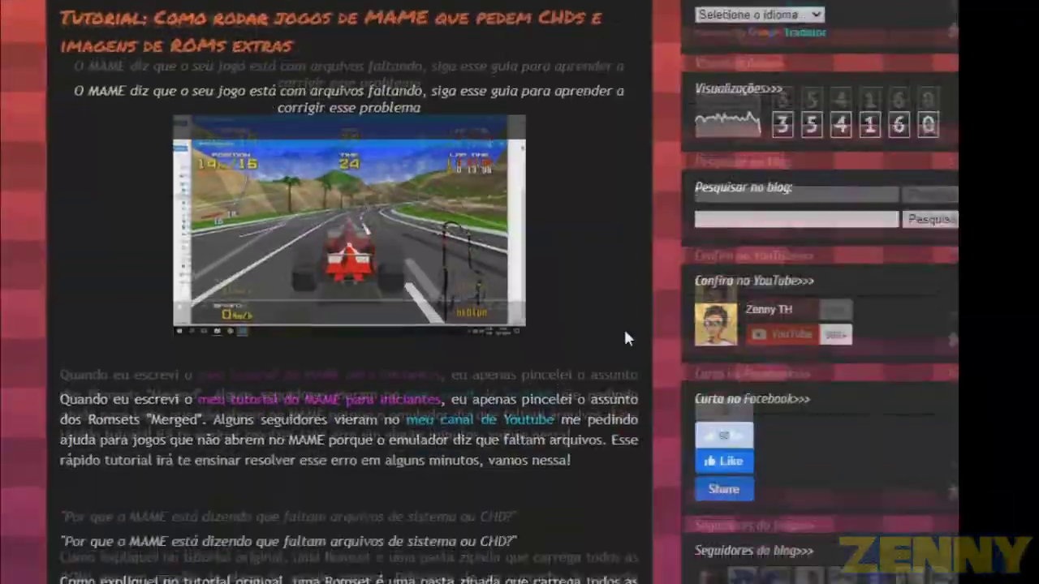
Read the blog tutorial's explanation of missing system files and its Virtua Racing example.
scroll(625, 333, "down", 3)
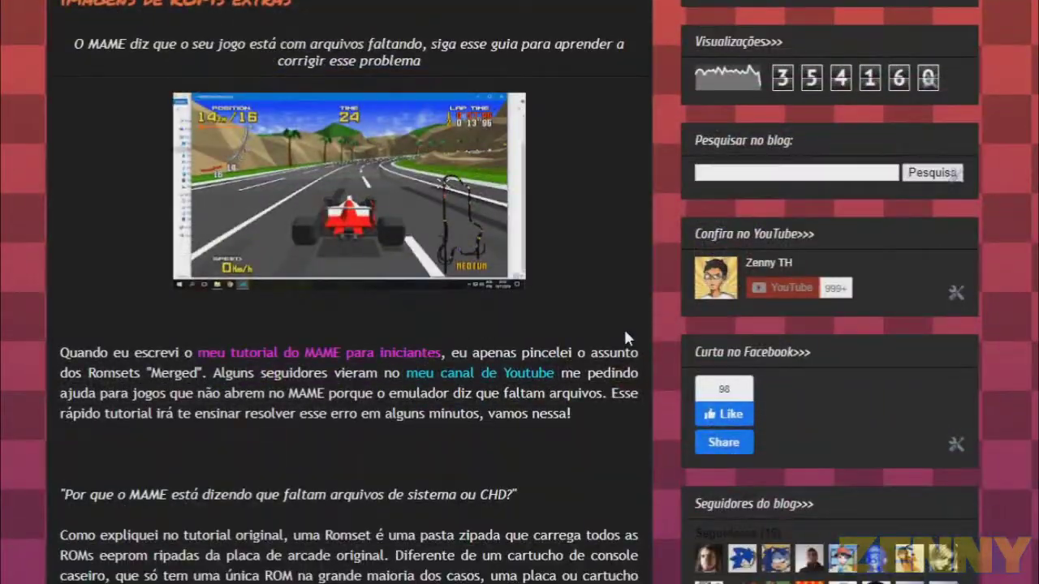
scroll(625, 333, "down", 6)
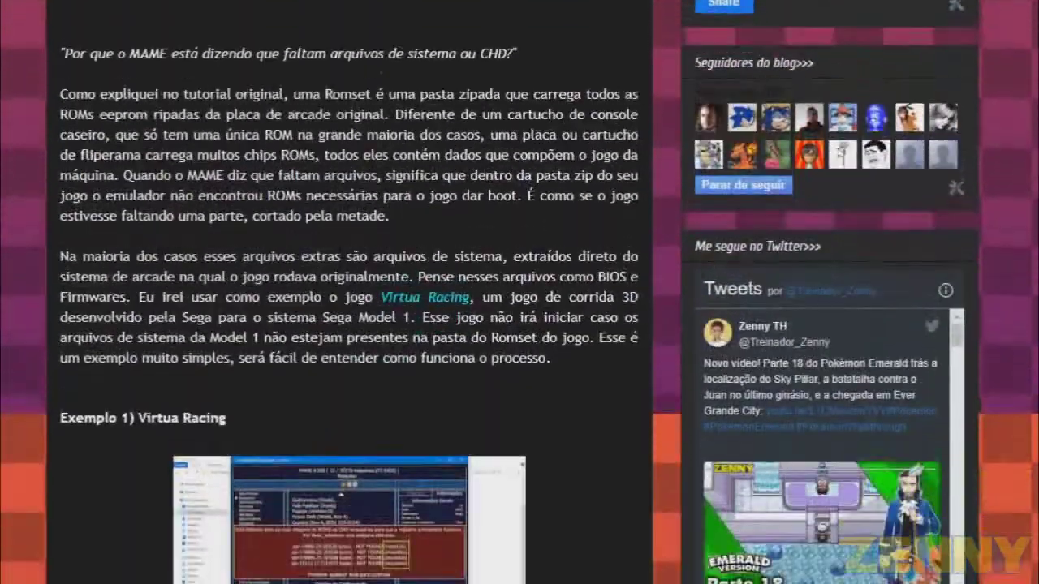
scroll(623, 327, "down", 5)
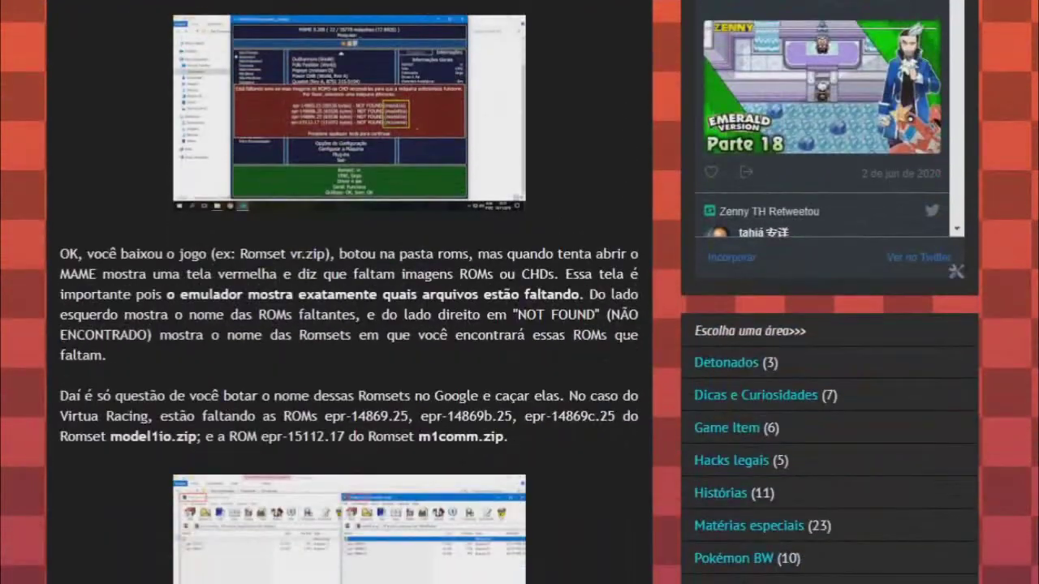